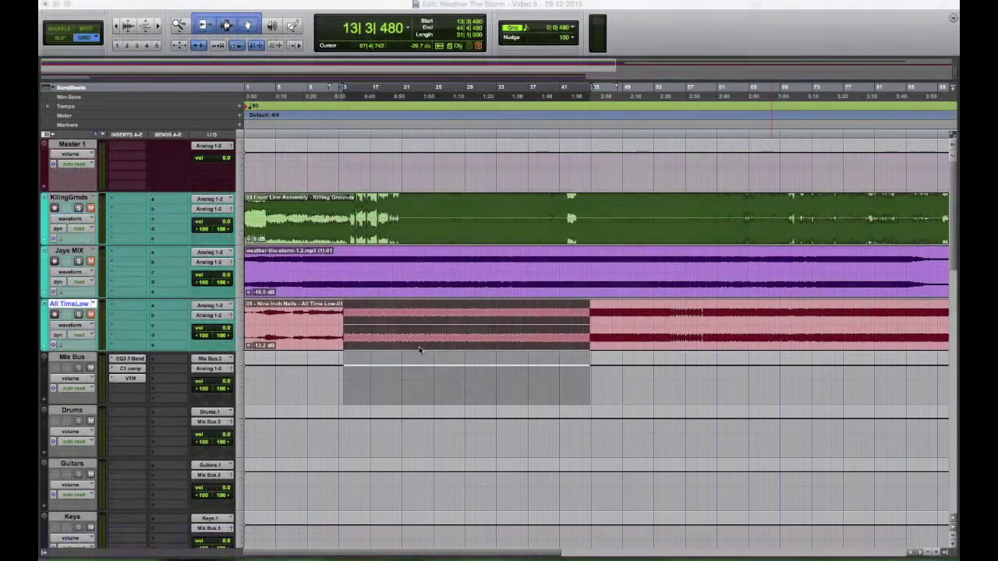
# - Select the range from 13|4|000 to 43|1|480 on the All TimeLow and Mix Bus tracks and play it
pyautogui.click(344, 322)
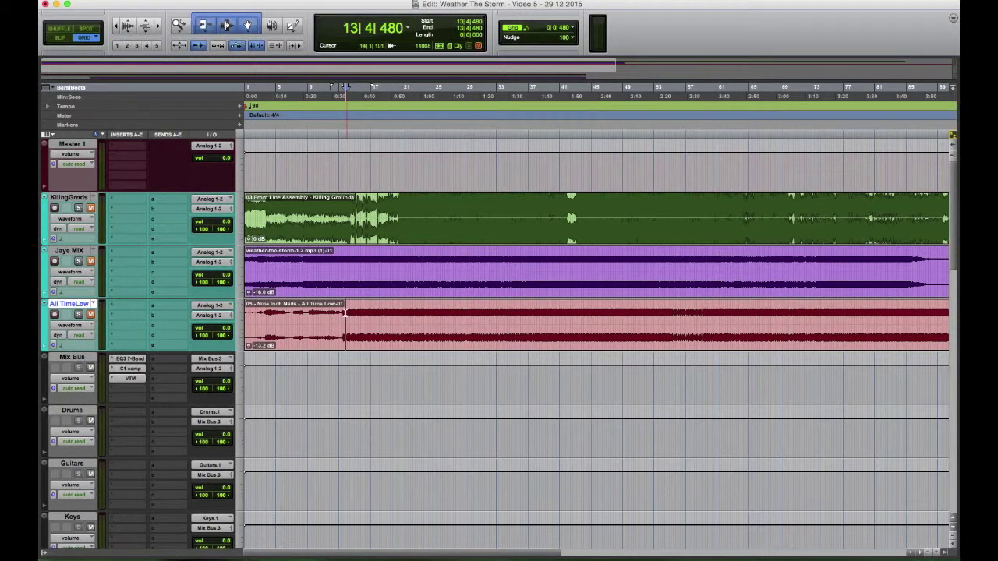
pyautogui.press('space')
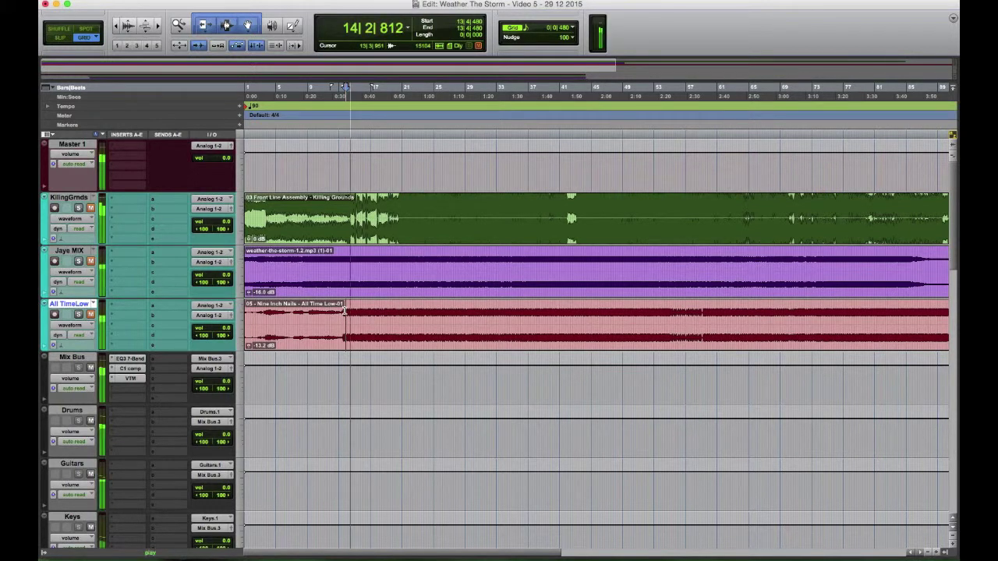
pyautogui.press('space')
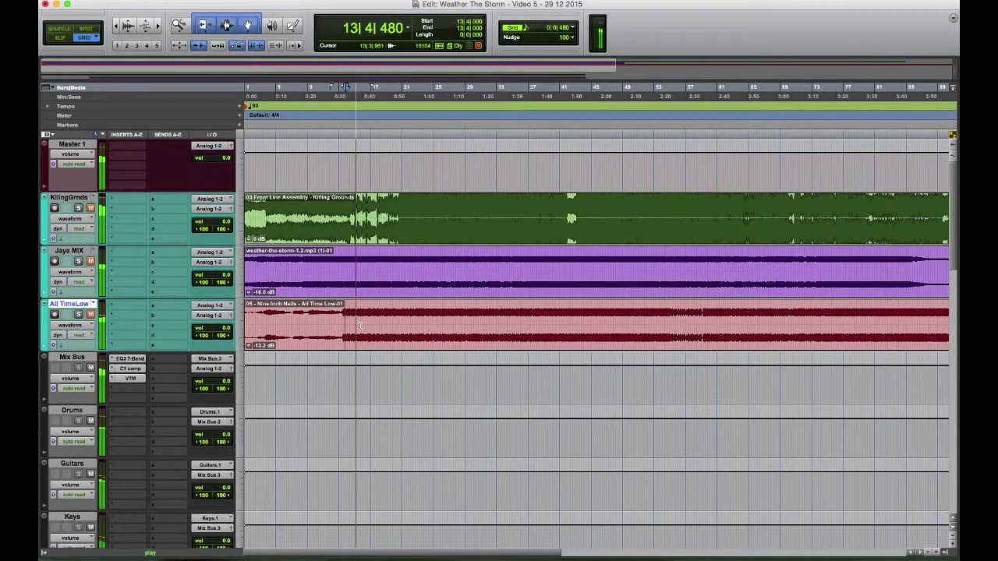
pyautogui.keyDown('shift'); pyautogui.click(530, 364); pyautogui.keyUp('shift')
pyautogui.moveTo(557, 369); pyautogui.dragTo(576, 372)
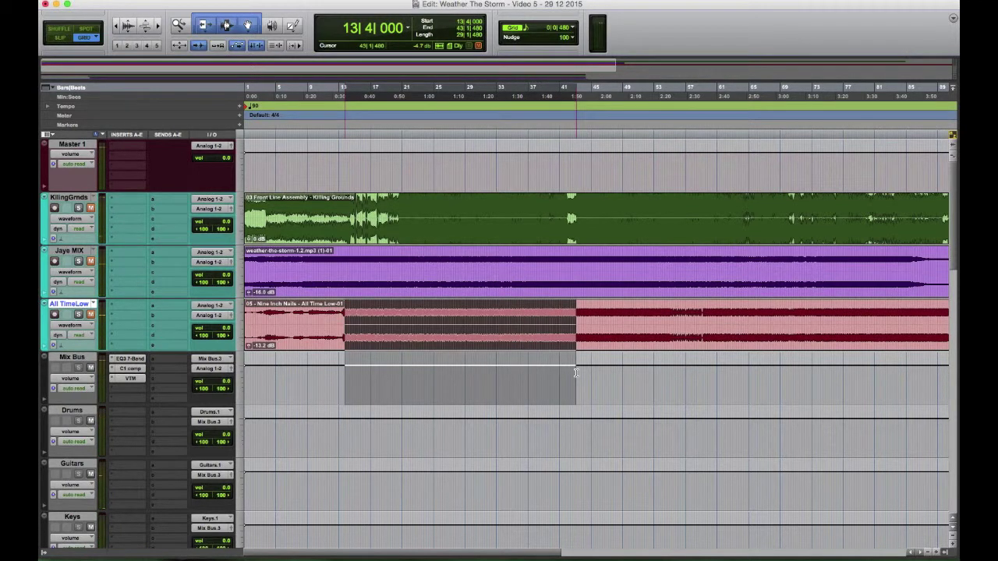
pyautogui.press('space')
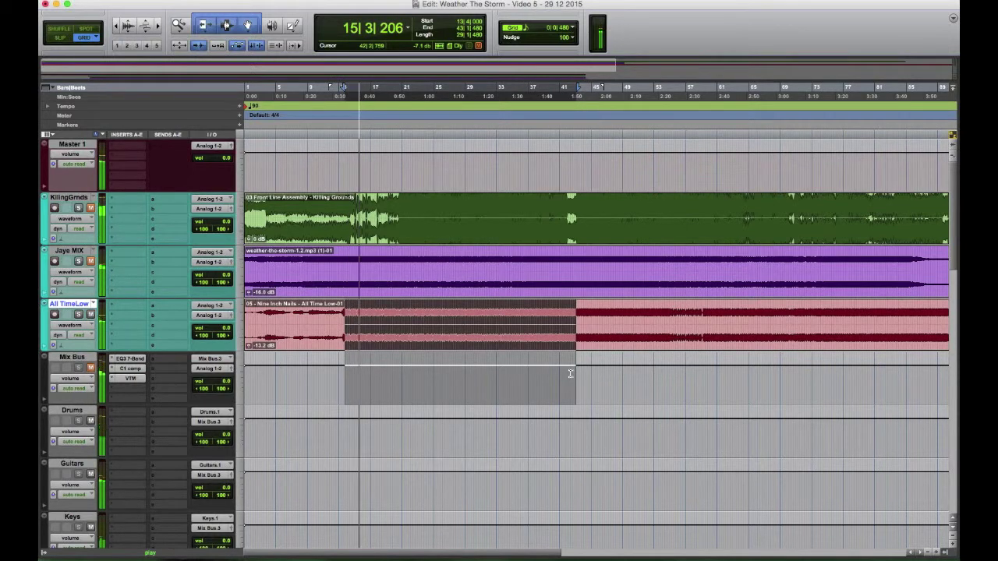
pyautogui.press('space')
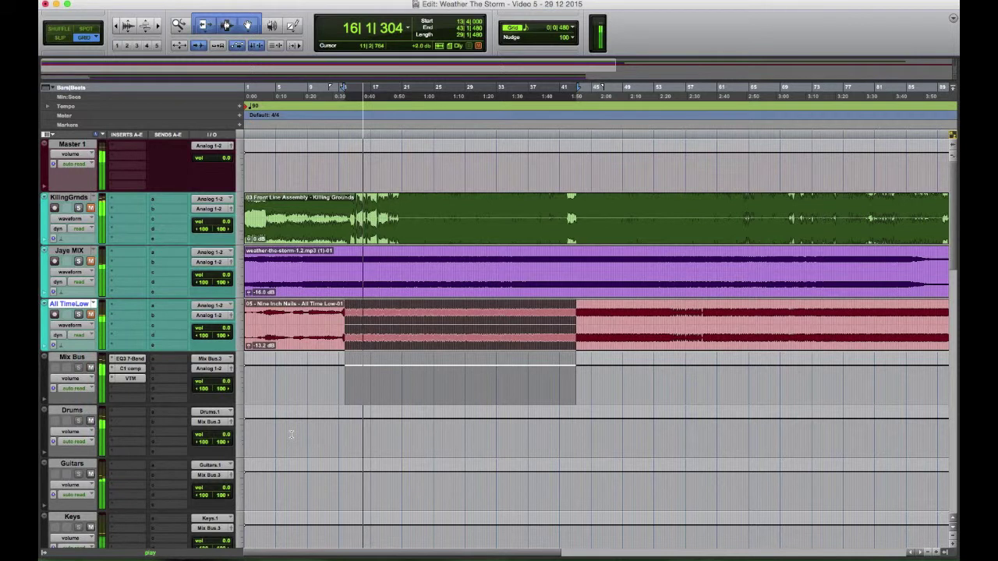
# - Insert a stereo Dyn3 Compressor/Limiter in the last insert slot of the vocal 1 track
pyautogui.scroll(-1, 285, 439)
pyautogui.scroll(-3, 285, 438)
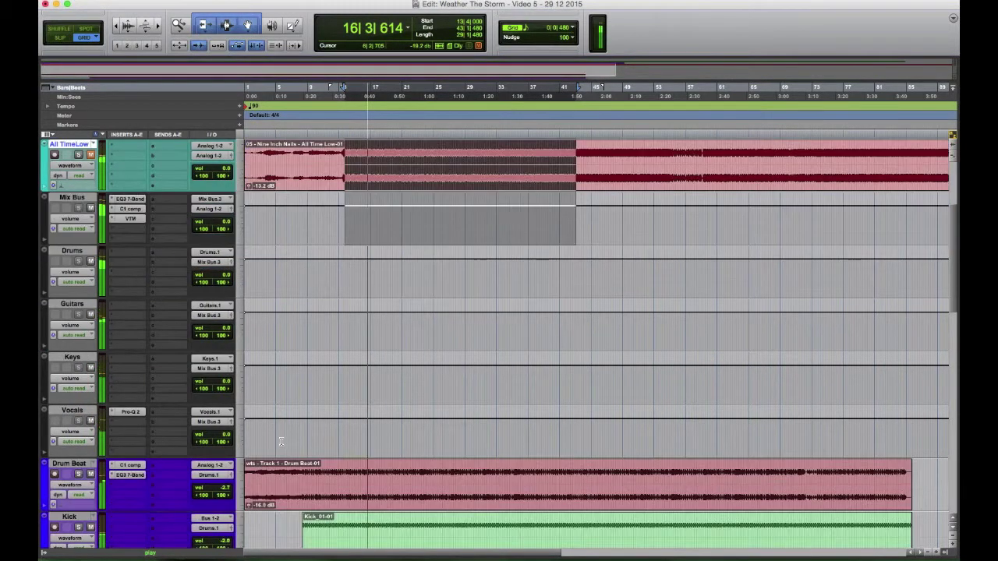
pyautogui.scroll(-2, 282, 446)
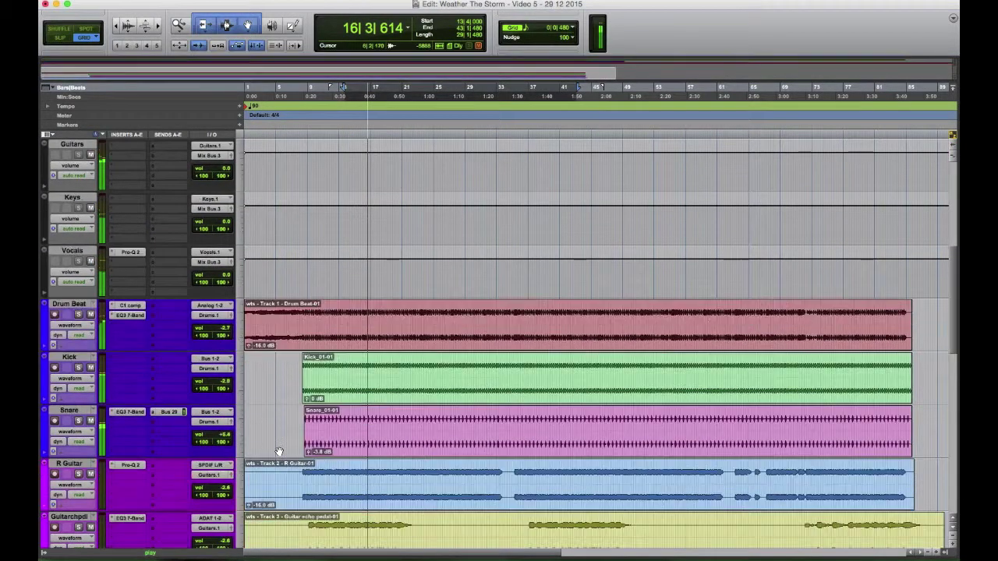
pyautogui.scroll(-1, 279, 451)
pyautogui.scroll(-2, 279, 451)
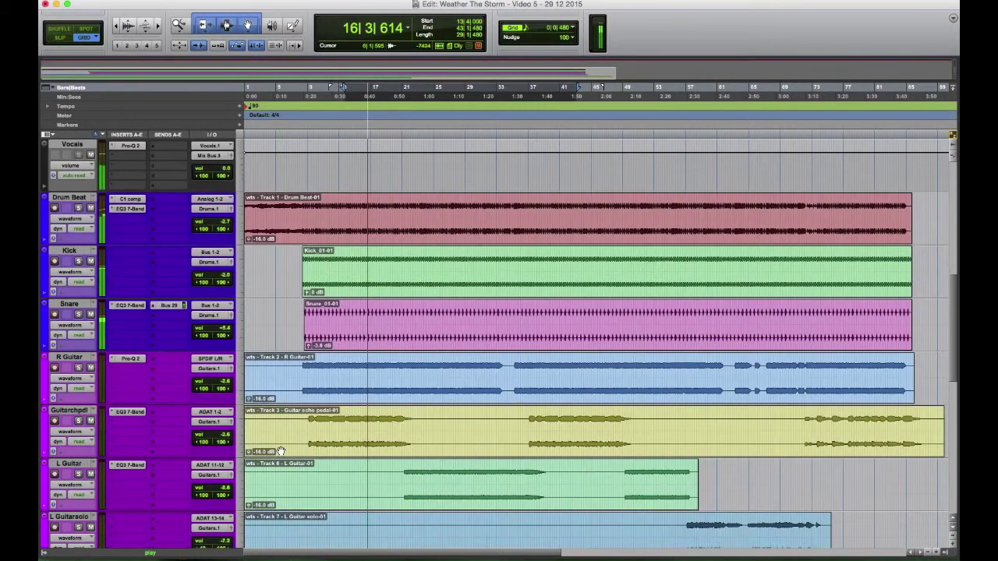
pyautogui.scroll(-8, 281, 451)
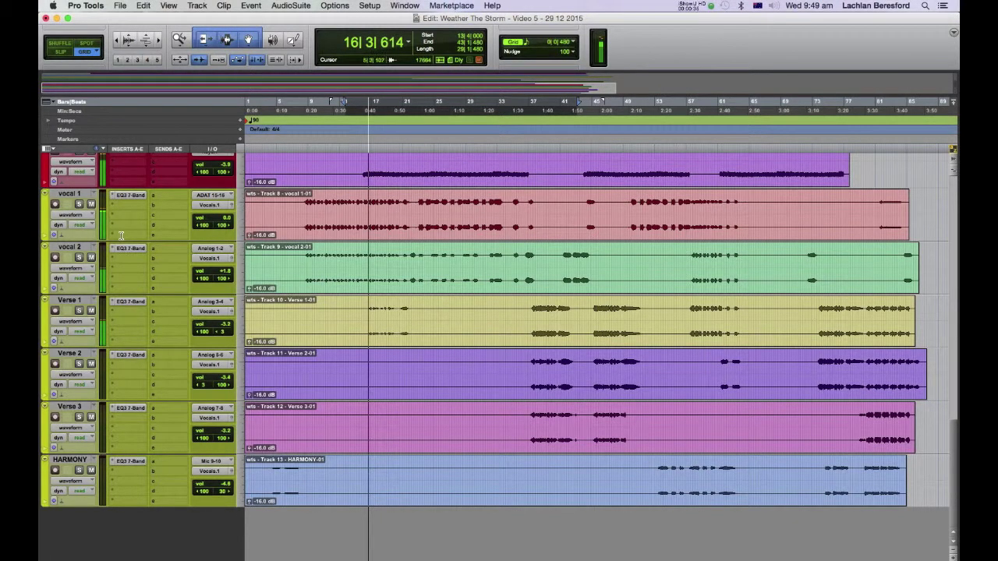
pyautogui.click(120, 236)
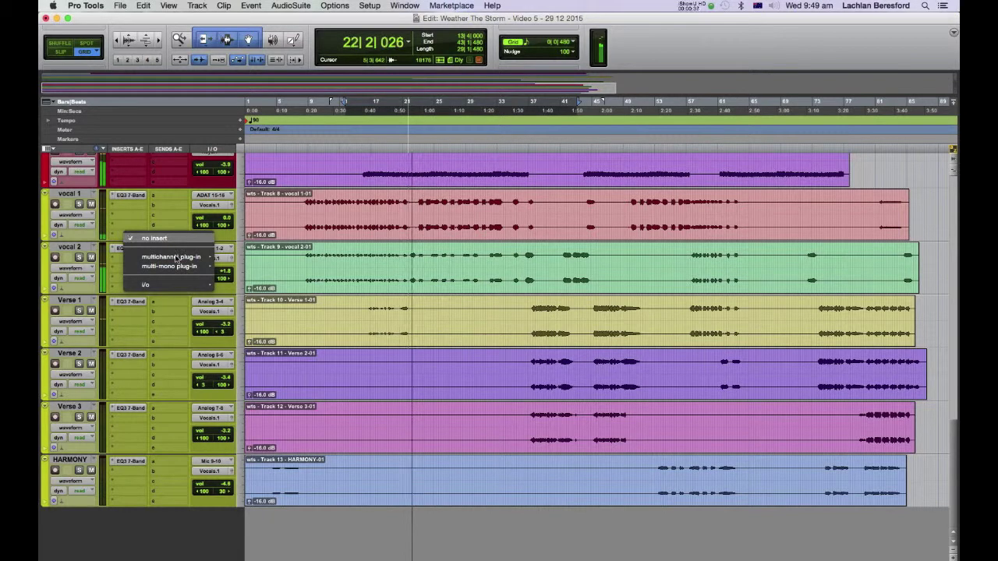
pyautogui.moveTo(179, 257)
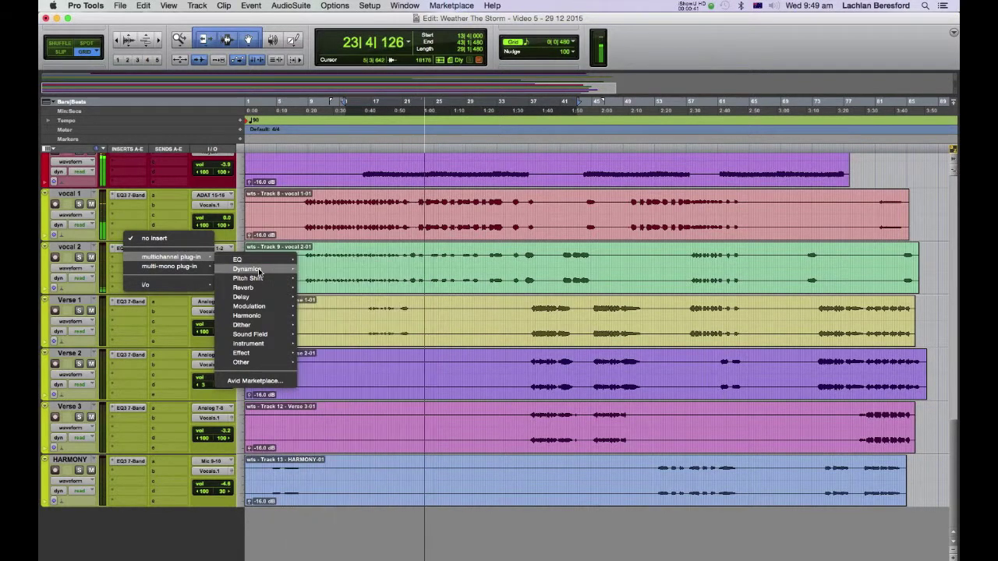
pyautogui.moveTo(258, 268)
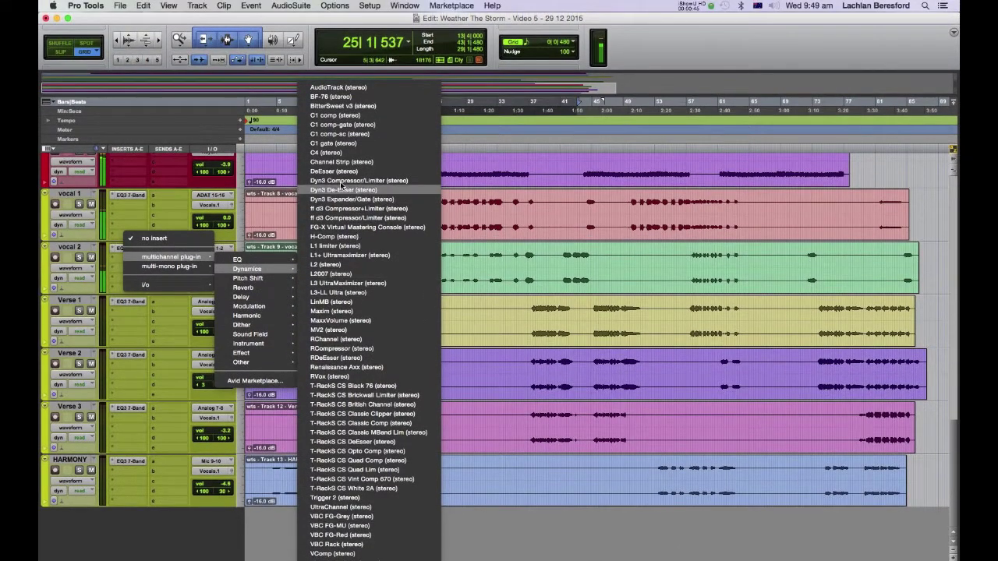
pyautogui.click(340, 181)
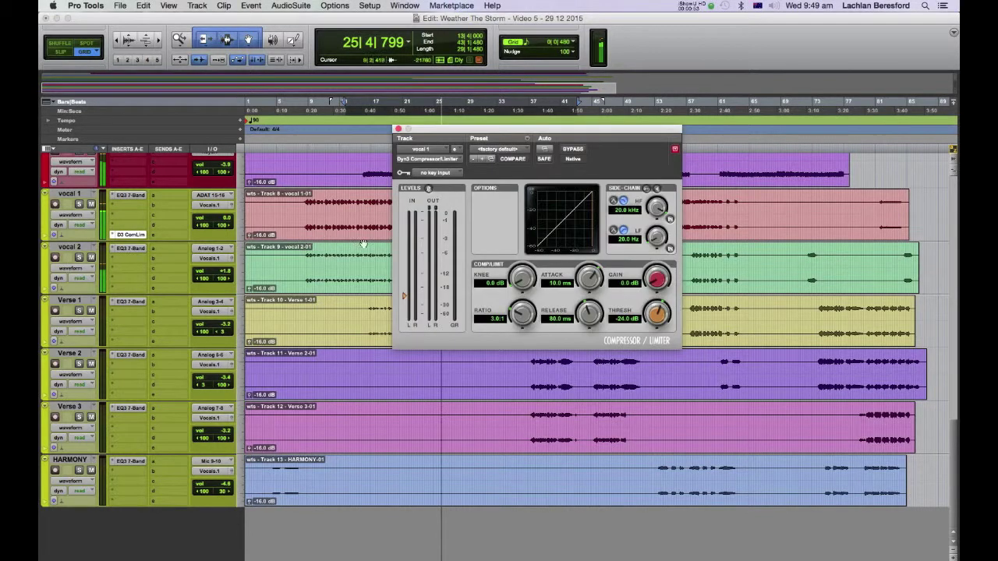
# - Solo the vocal 1 track and set its compressor threshold to -22.4 dB
pyautogui.click(81, 205)
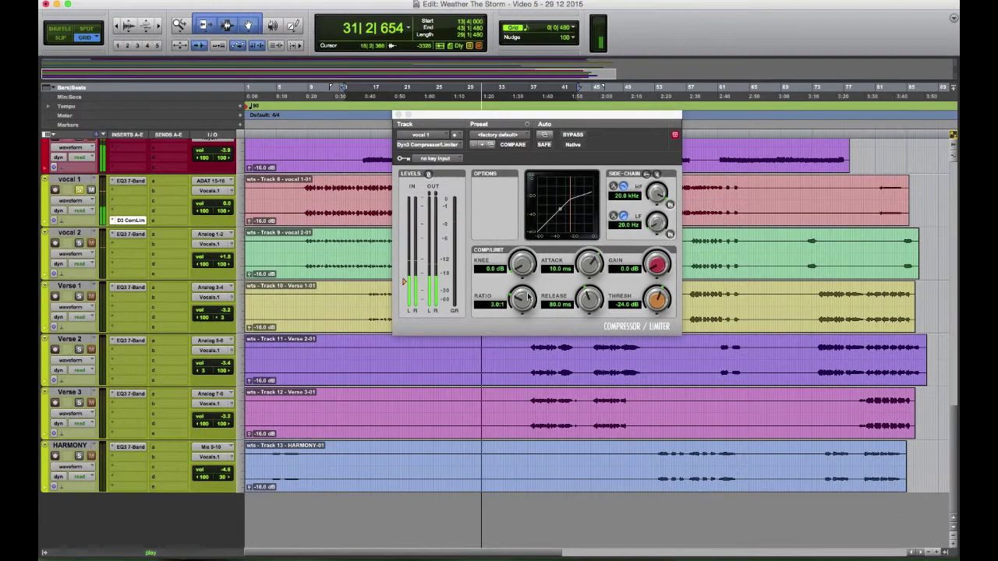
pyautogui.click(657, 298)
pyautogui.moveTo(657, 299); pyautogui.dragTo(655, 294)
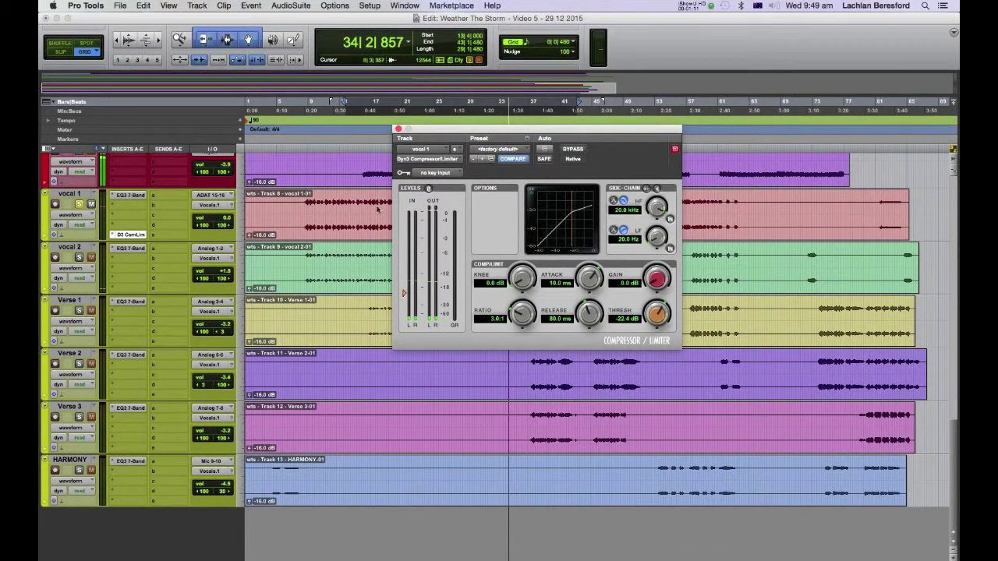
# - Play vocal 1 from 8|3|480 to 25|2|000 and set the compressor threshold to -27.4 dB
pyautogui.press('space')
pyautogui.moveTo(304, 209); pyautogui.dragTo(433, 208)
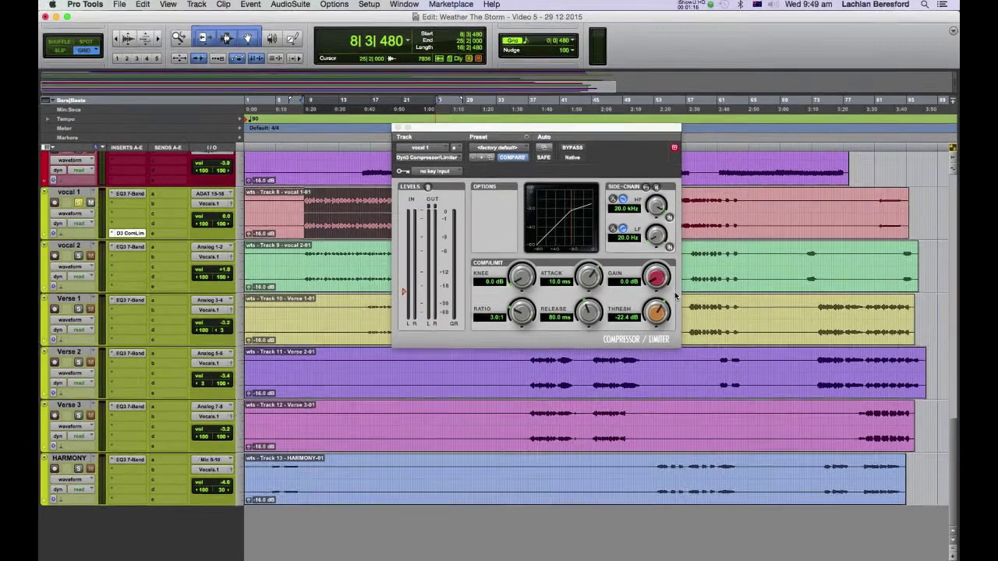
pyautogui.press('space')
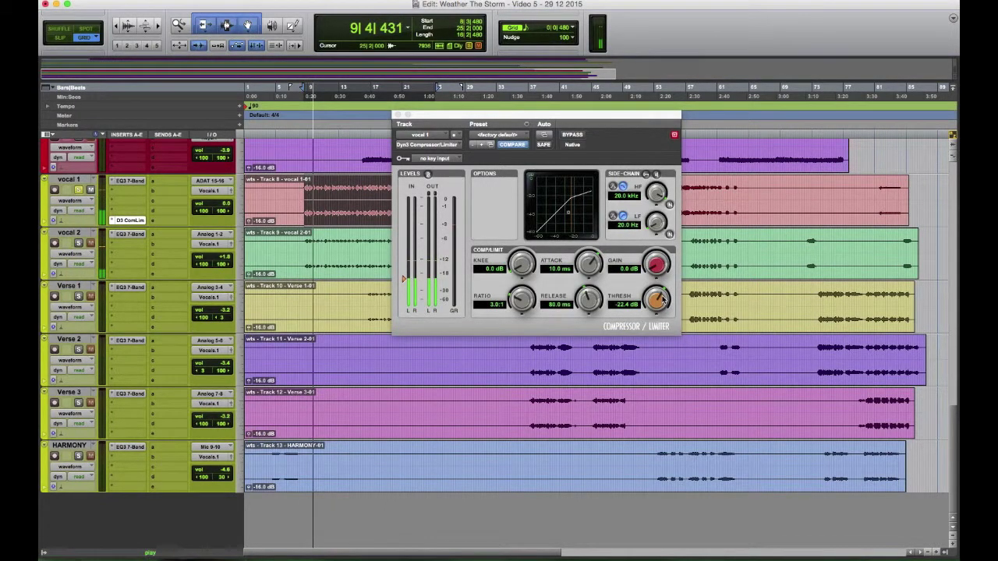
pyautogui.moveTo(657, 296)
pyautogui.mouseDown()
pyautogui.moveTo(670, 281)
pyautogui.moveTo(661, 334)
pyautogui.moveTo(659, 303)
pyautogui.mouseUp()
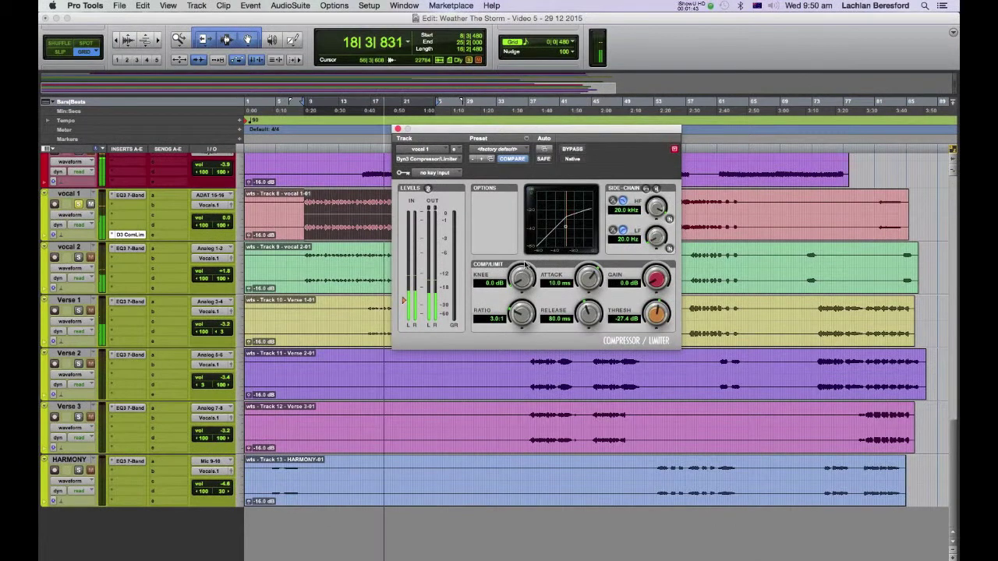
# - Set the vocal 1 compressor's knee to 9.4 dB, attack to 1.1 ms and release to 37.1 ms
pyautogui.moveTo(526, 260); pyautogui.dragTo(535, 201)
pyautogui.press('space')
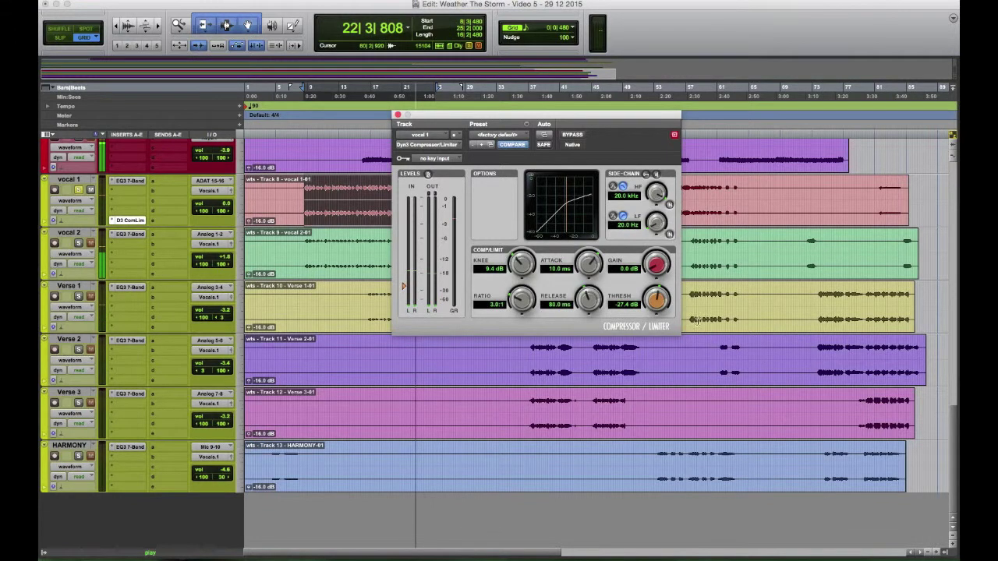
pyautogui.press('space')
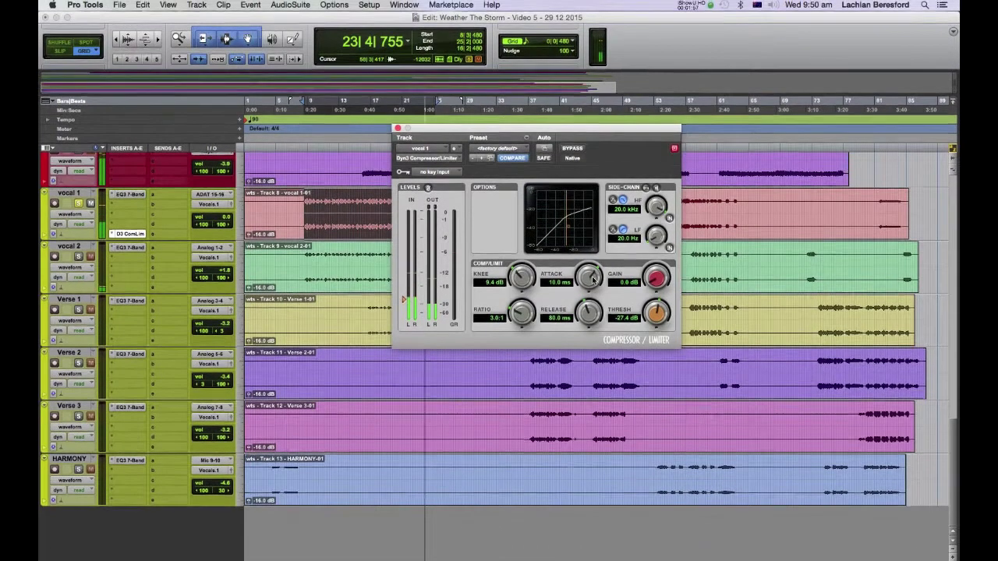
pyautogui.moveTo(593, 278); pyautogui.dragTo(592, 295)
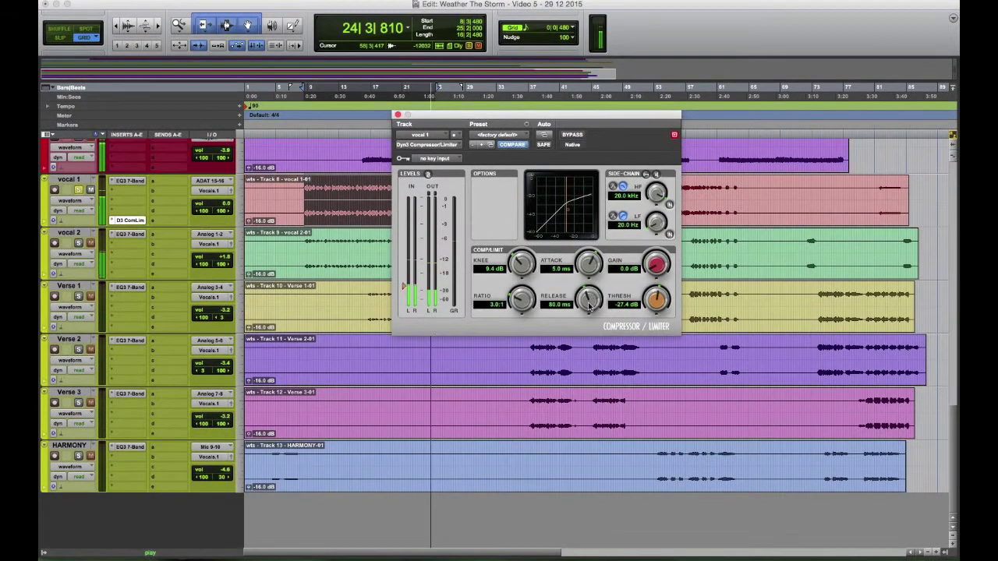
pyautogui.moveTo(586, 317); pyautogui.dragTo(585, 327)
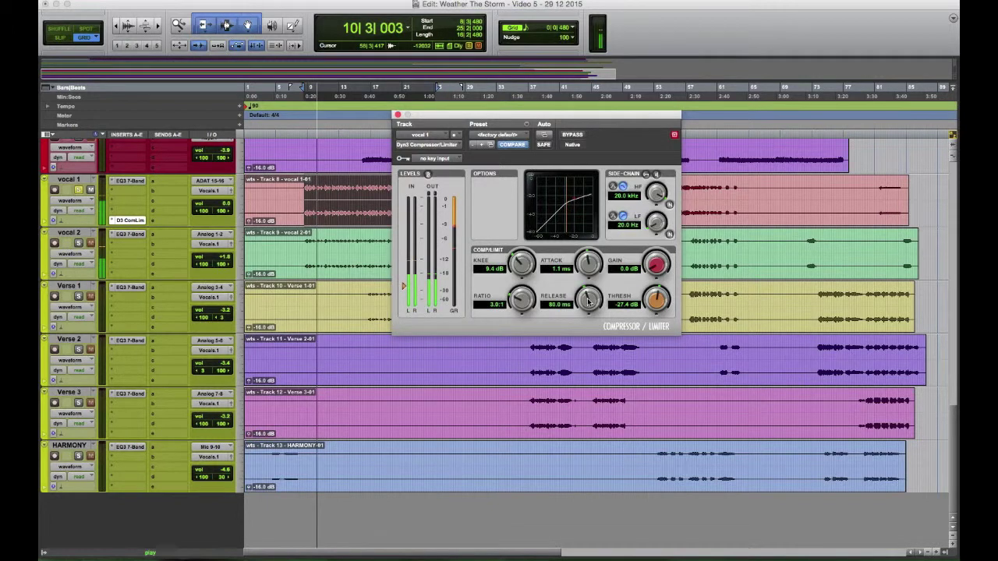
pyautogui.moveTo(588, 317); pyautogui.dragTo(590, 342)
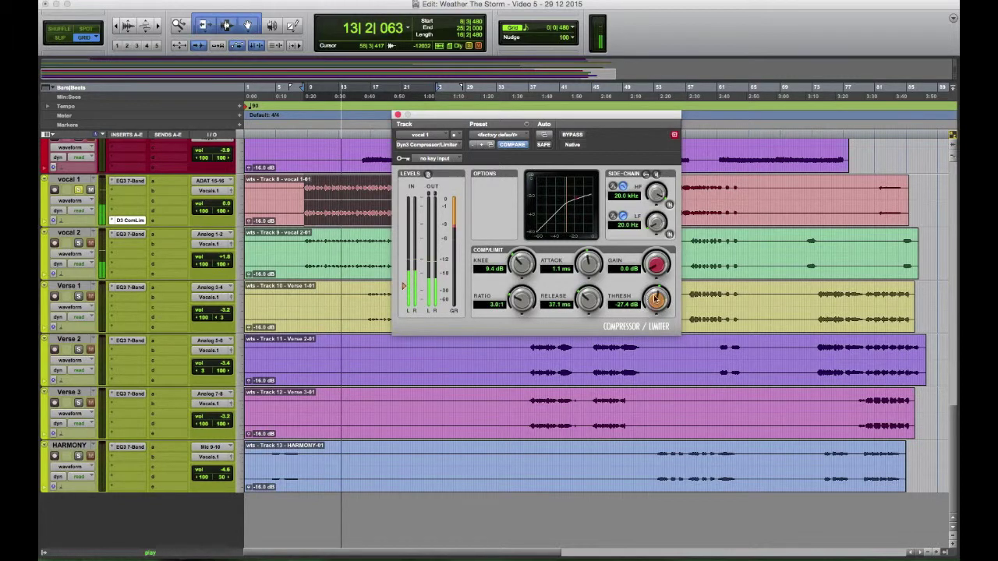
# - Adjust the compressor threshold to -28.3 dB and compare the vocal with the compressor bypassed and active
pyautogui.moveTo(655, 333); pyautogui.dragTo(653, 342)
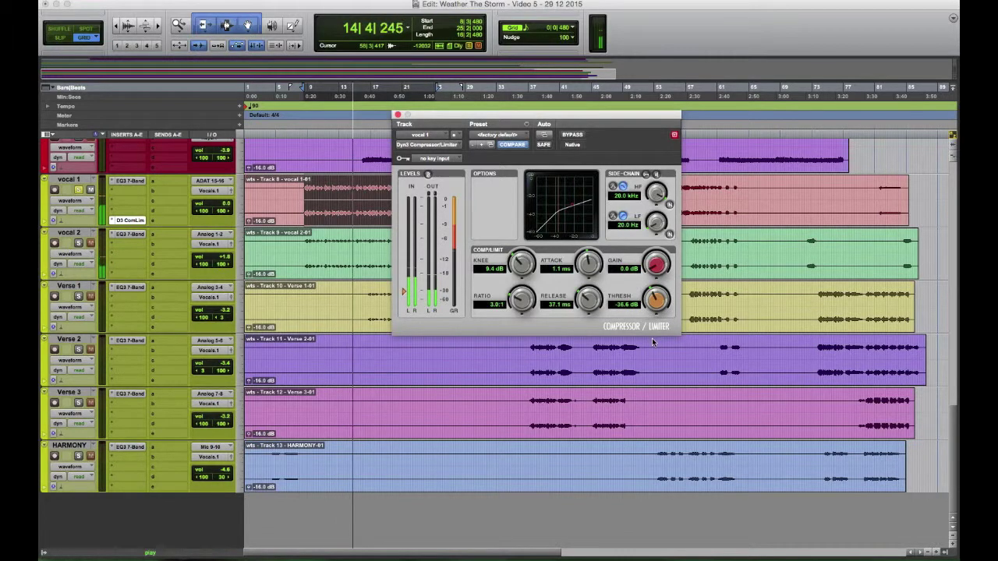
pyautogui.moveTo(653, 342); pyautogui.dragTo(659, 302)
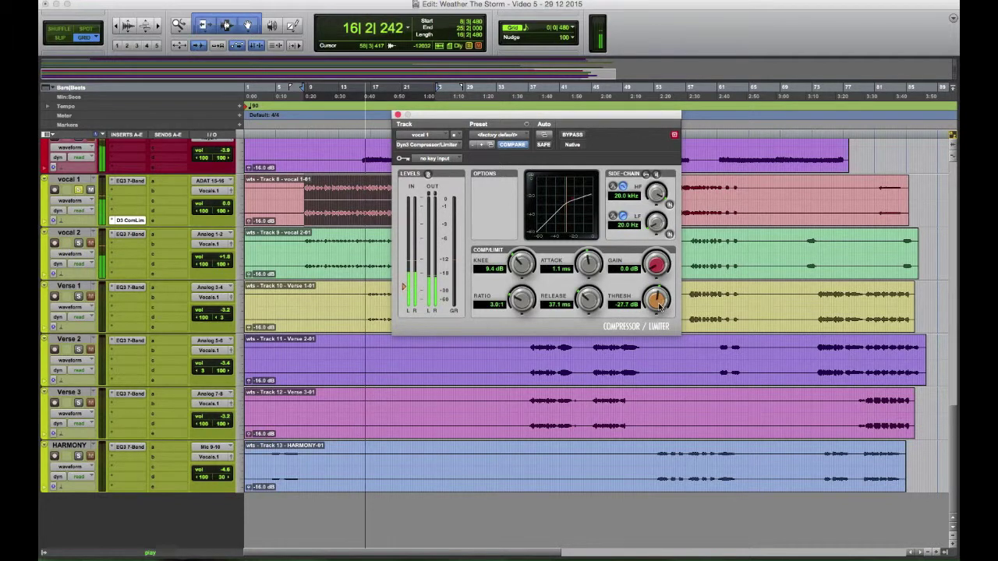
pyautogui.moveTo(658, 303); pyautogui.dragTo(659, 306)
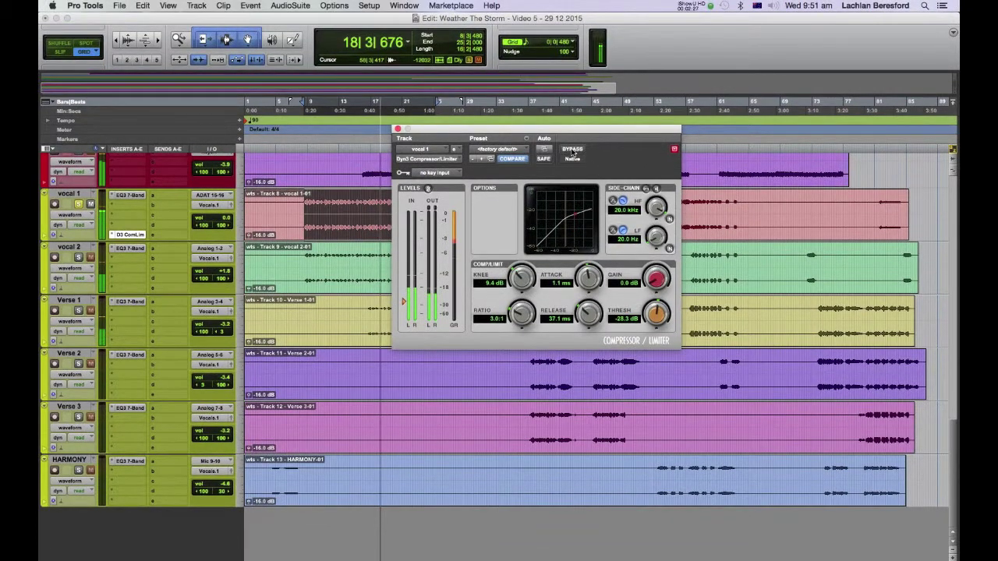
pyautogui.click(573, 150)
pyautogui.click(573, 151)
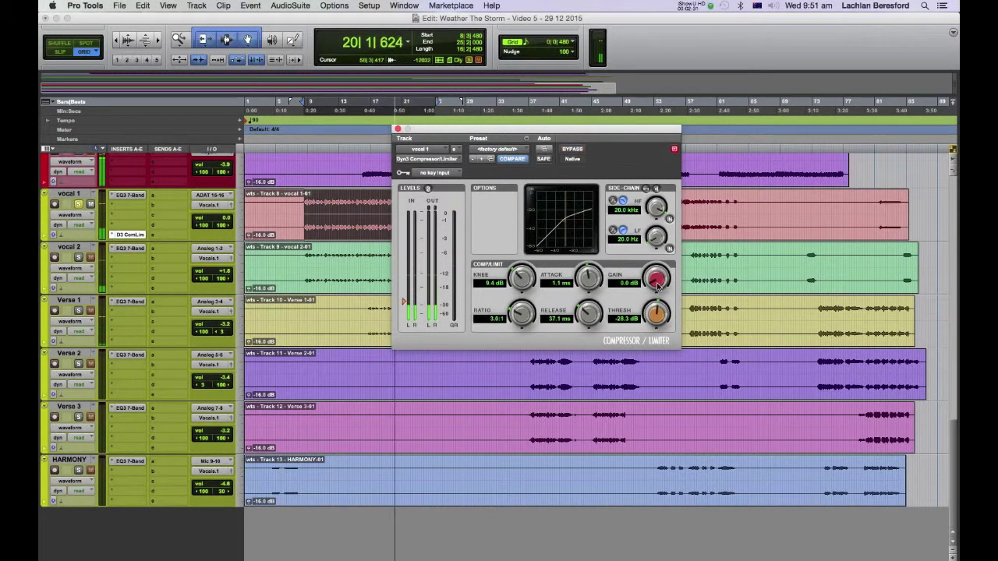
# - Take vocal 1 out of solo and raise its compressor's make-up gain to 5.4 dB
pyautogui.moveTo(656, 276); pyautogui.dragTo(651, 244)
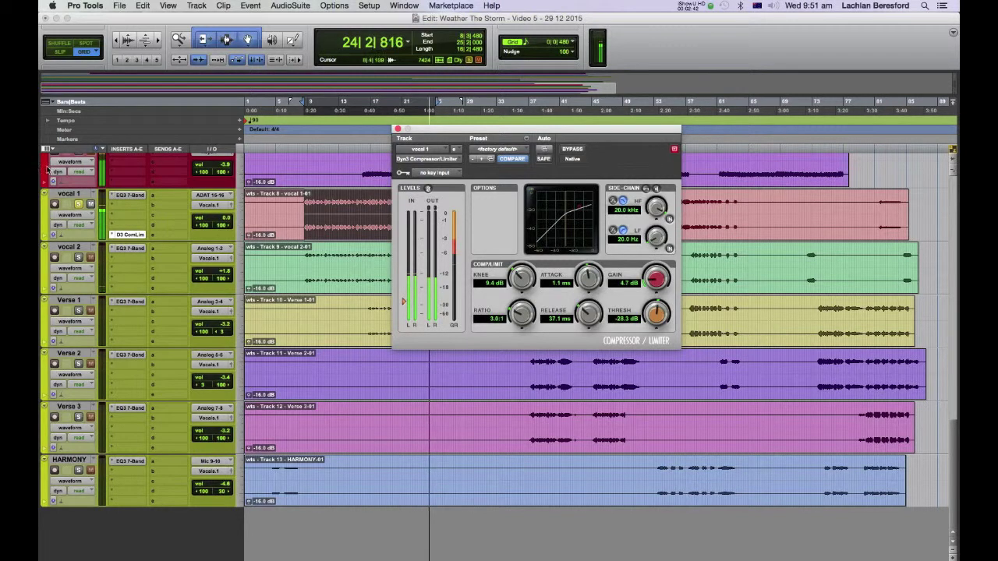
pyautogui.click(93, 205)
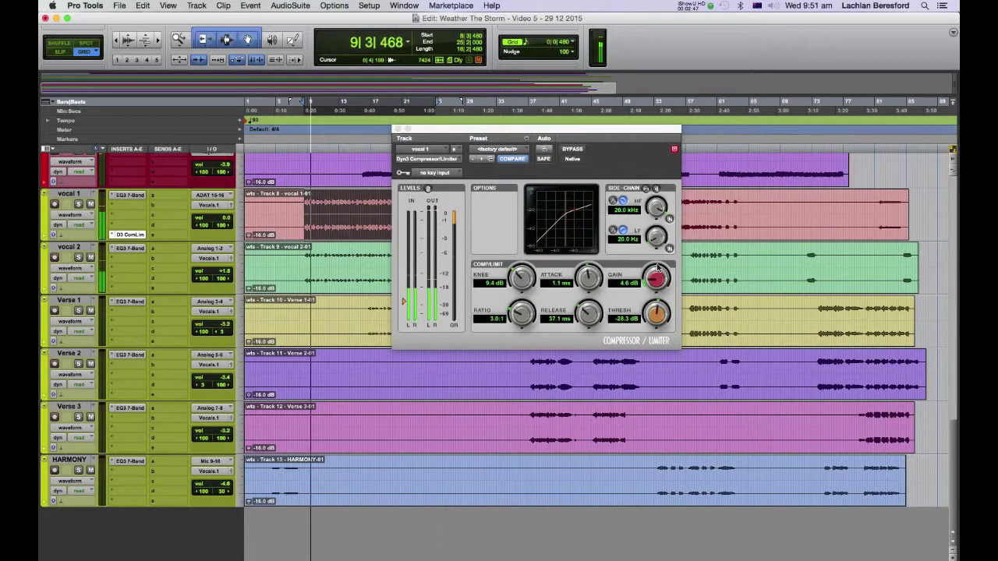
pyautogui.moveTo(658, 278); pyautogui.dragTo(657, 275)
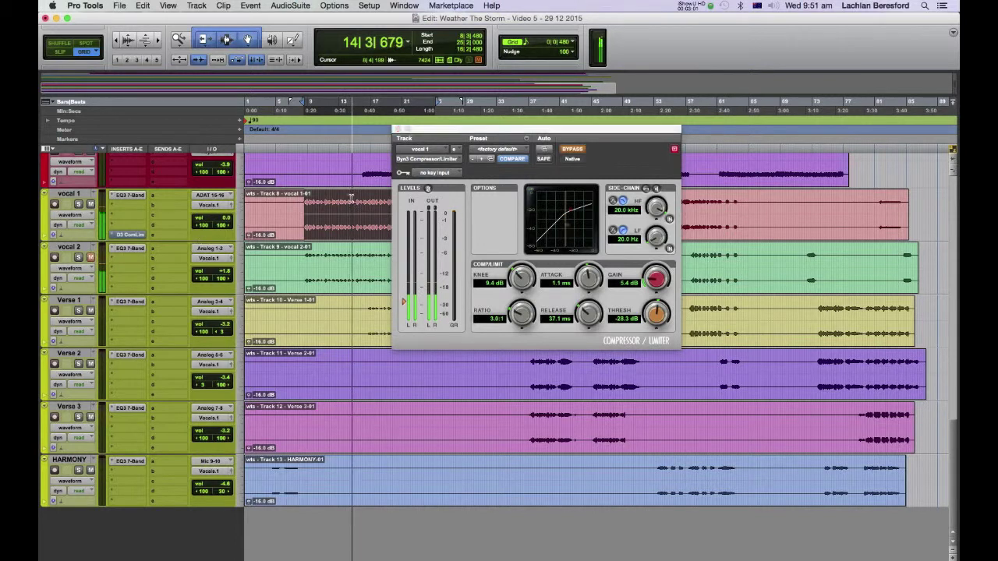
# - Take the vocal 1 compressor out of bypass and fine-tune its gain to 5.6 dB
pyautogui.moveTo(655, 282); pyautogui.dragTo(653, 271)
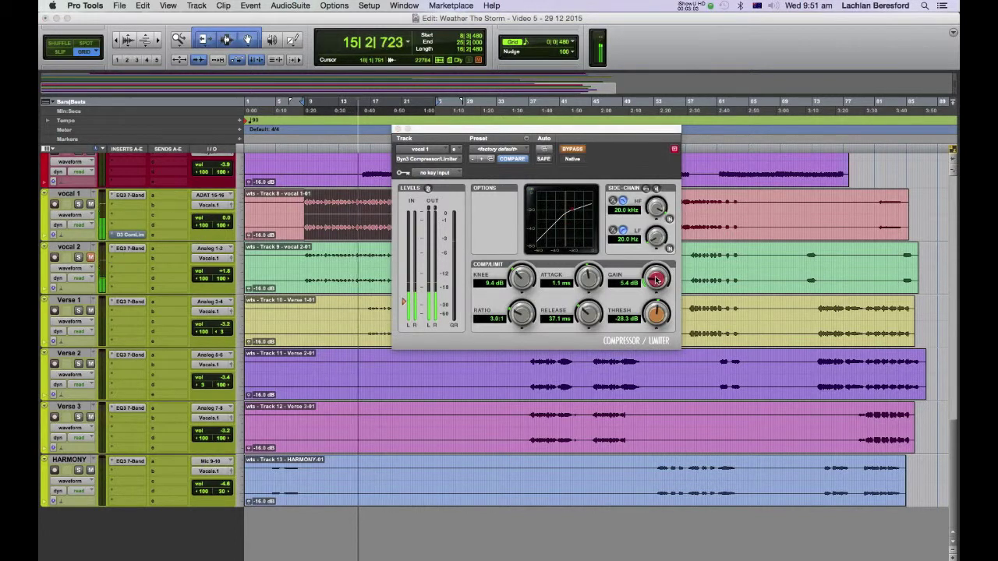
pyautogui.click(573, 149)
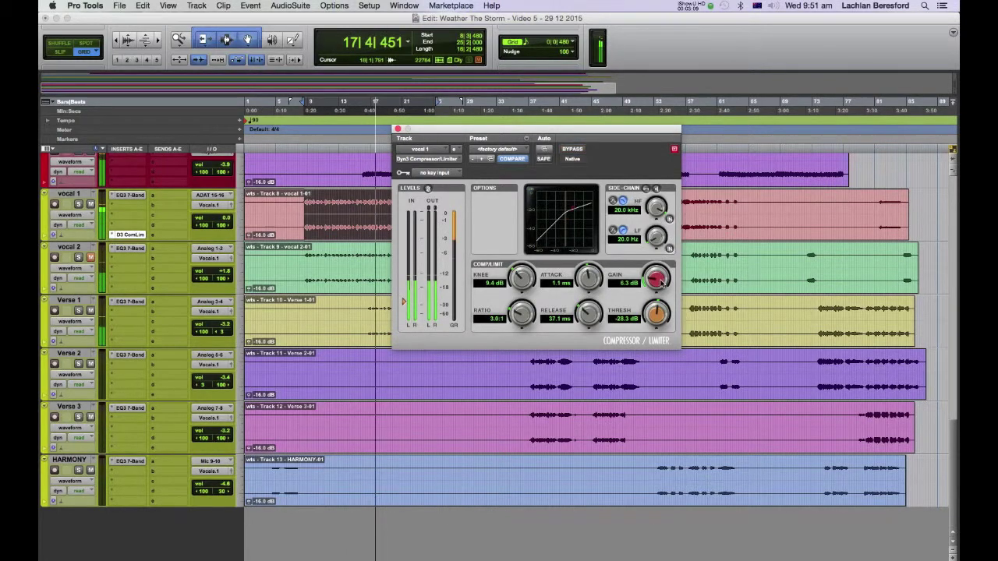
pyautogui.moveTo(659, 282); pyautogui.dragTo(660, 285)
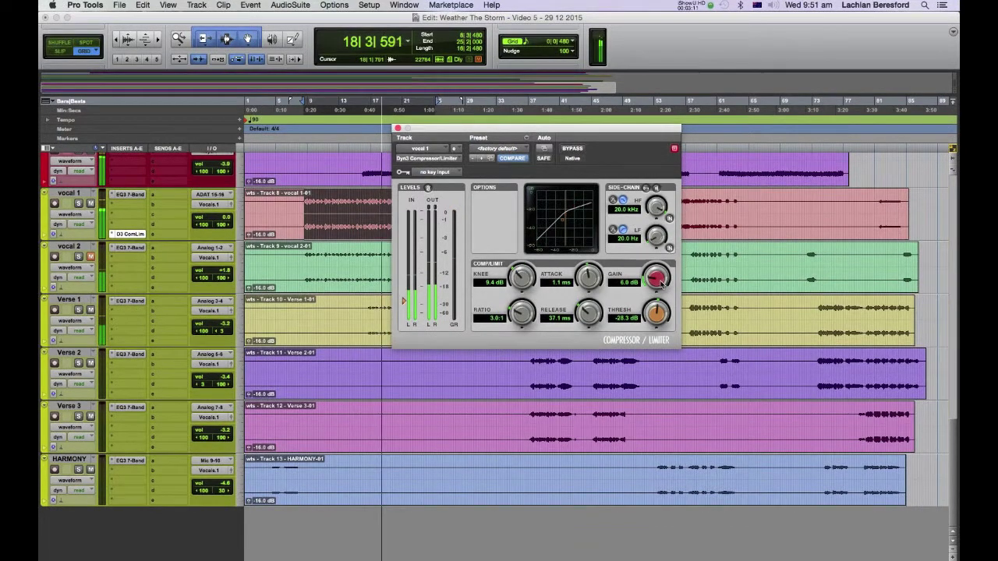
pyautogui.moveTo(661, 285); pyautogui.dragTo(660, 283)
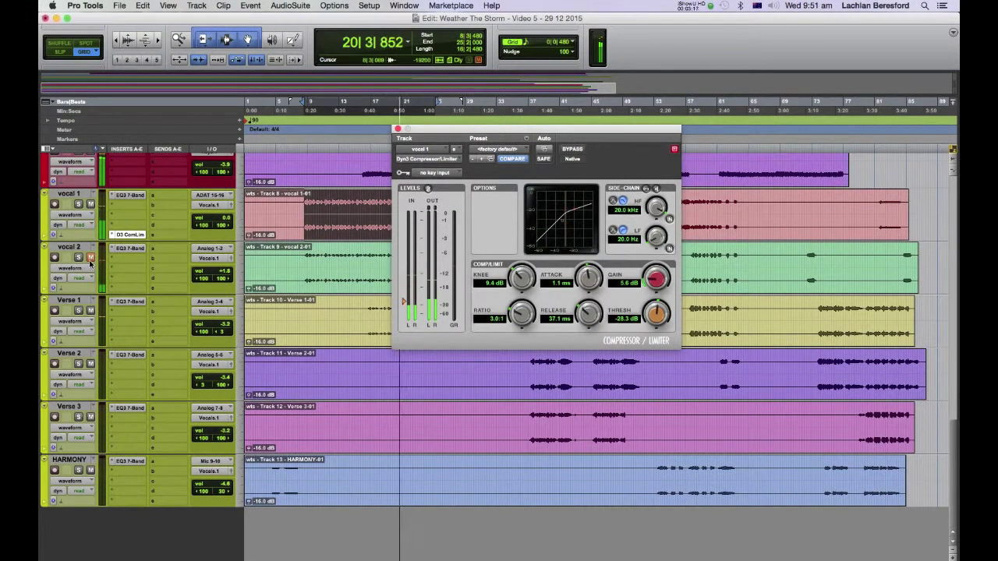
# - Unmute vocal 2, close the compressor window and copy vocal 1's compressor to insert E of vocal 2, Verse 1, Verse 2, Verse 3 and HARMONY
pyautogui.click(113, 254)
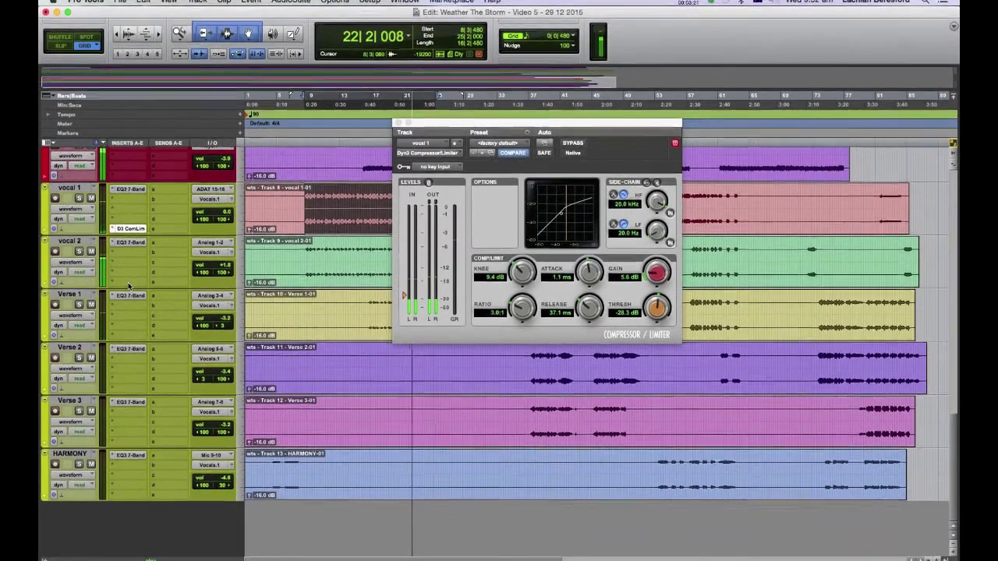
pyautogui.press('super+w')
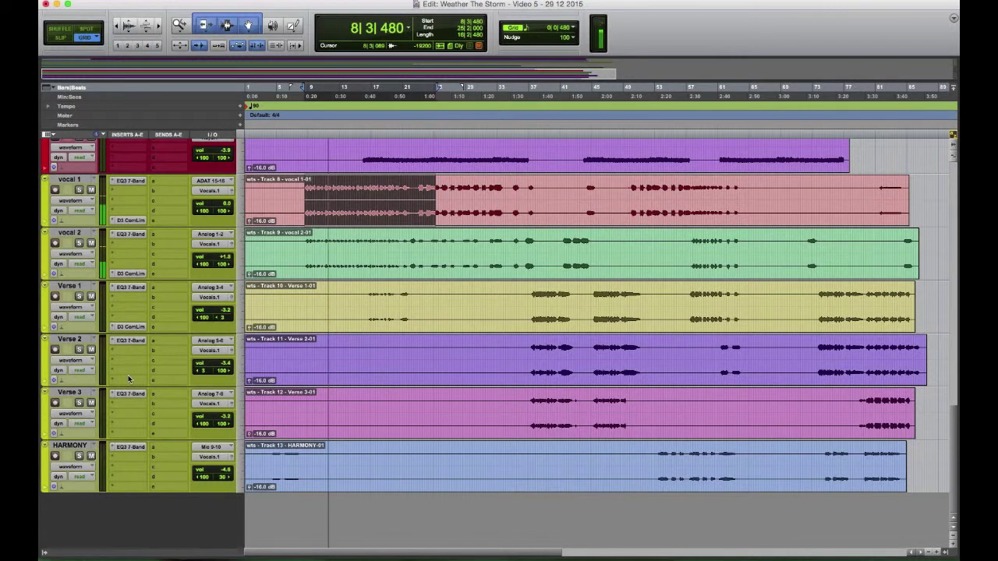
pyautogui.press('space')
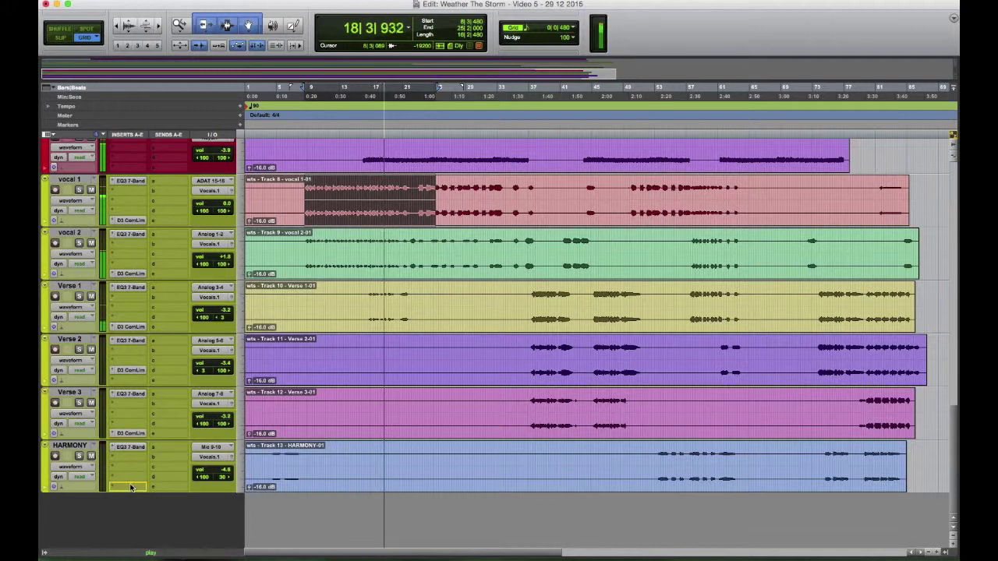
pyautogui.press('space')
pyautogui.press('space')
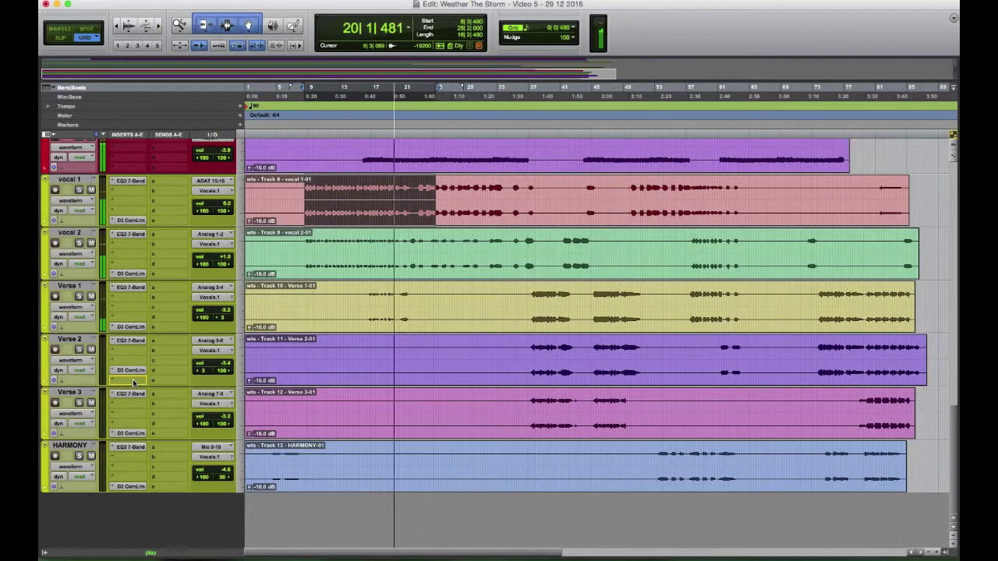
pyautogui.press('space')
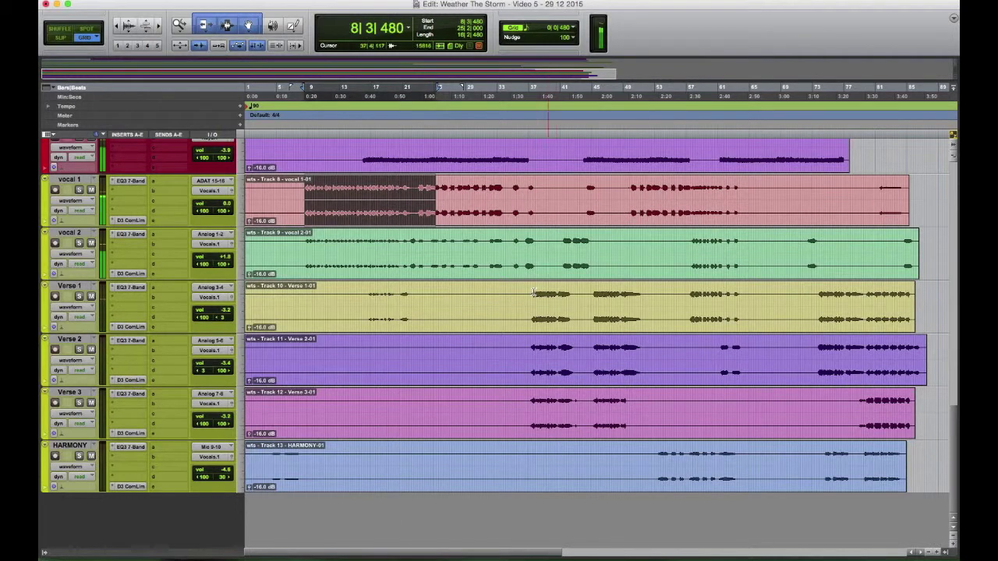
# - Play the song from bar 37 beat 3 and compare all vocal track compressors bypassed and active
pyautogui.click(532, 293)
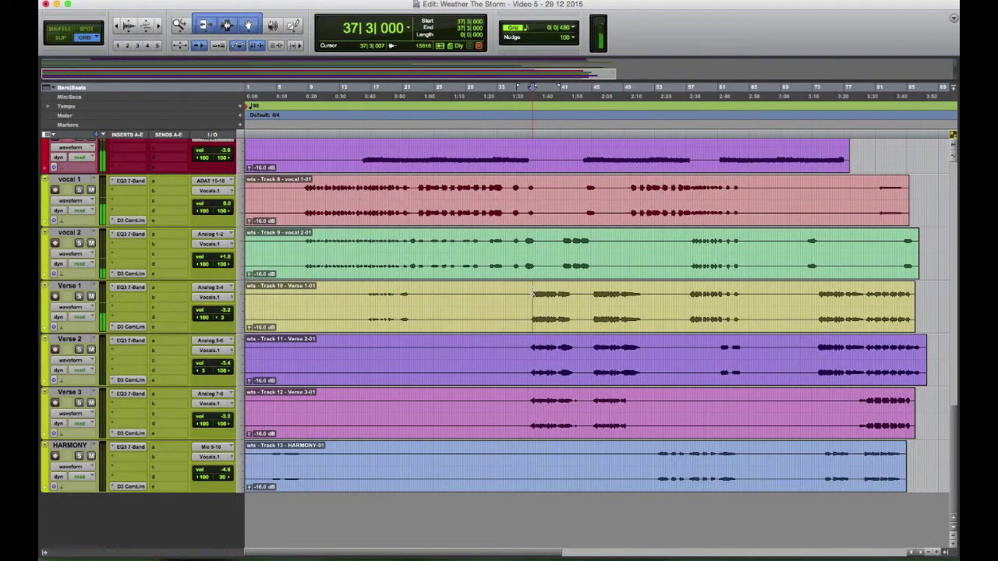
pyautogui.press('space')
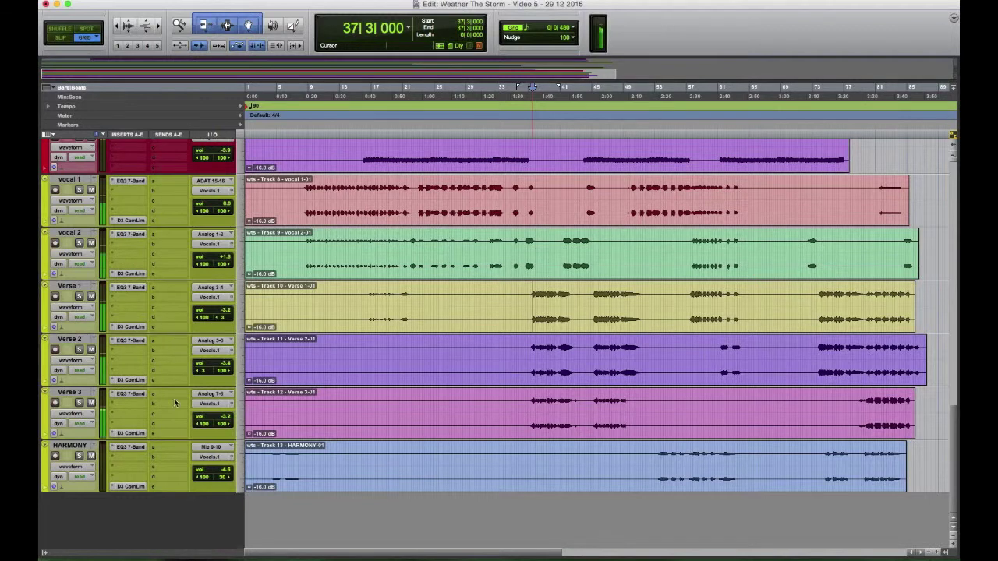
pyautogui.keyDown('alt'); pyautogui.keyDown('super'); pyautogui.click(131, 486); pyautogui.keyUp('super'); pyautogui.keyUp('alt')
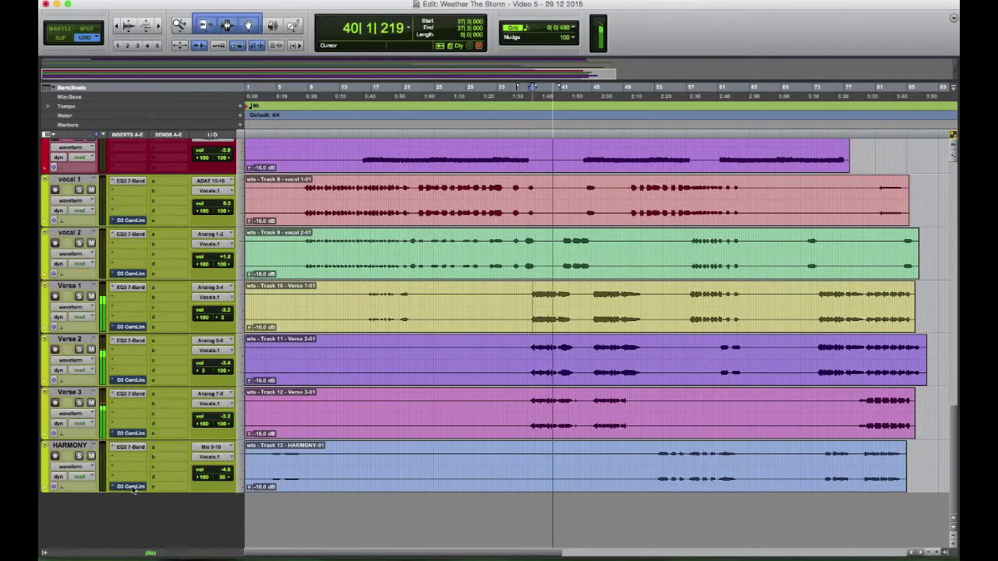
pyautogui.keyDown('alt'); pyautogui.keyDown('super'); pyautogui.click(131, 486); pyautogui.keyUp('super'); pyautogui.keyUp('alt')
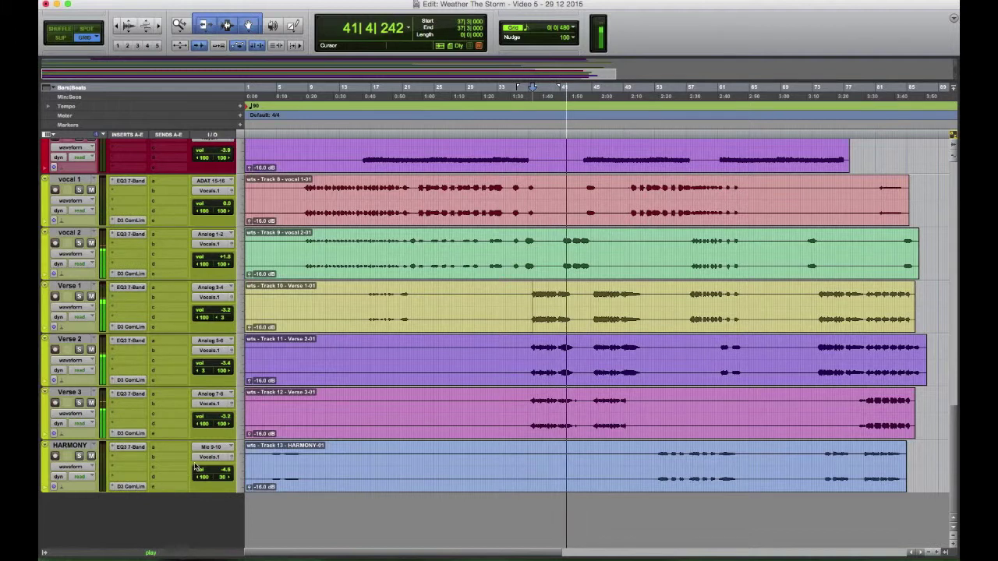
pyautogui.press('space')
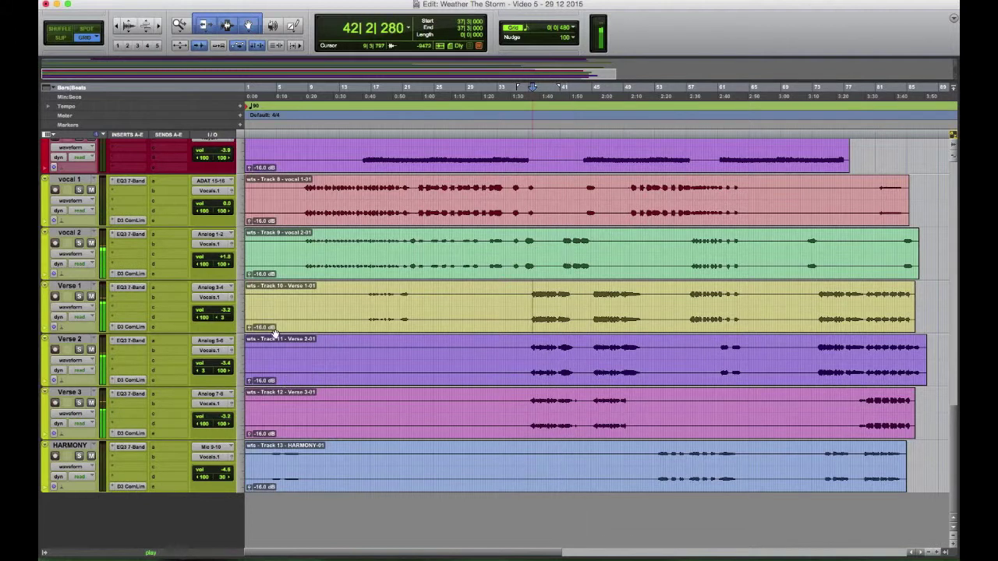
# - Insert a stereo Dyn3 Compressor/Limiter in insert slot E of the Vocals bus
pyautogui.scroll(4, 269, 319)
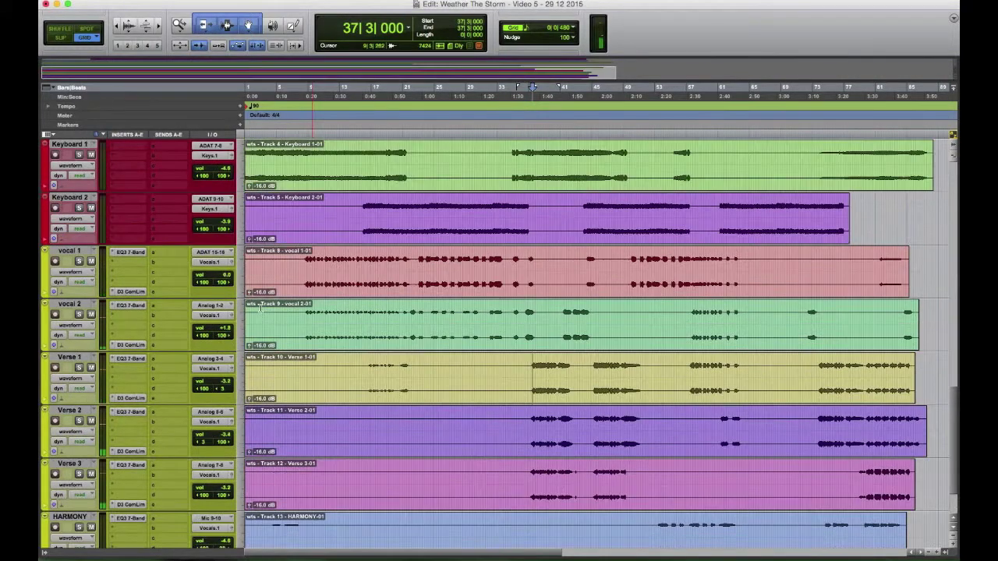
pyautogui.scroll(6, 260, 308)
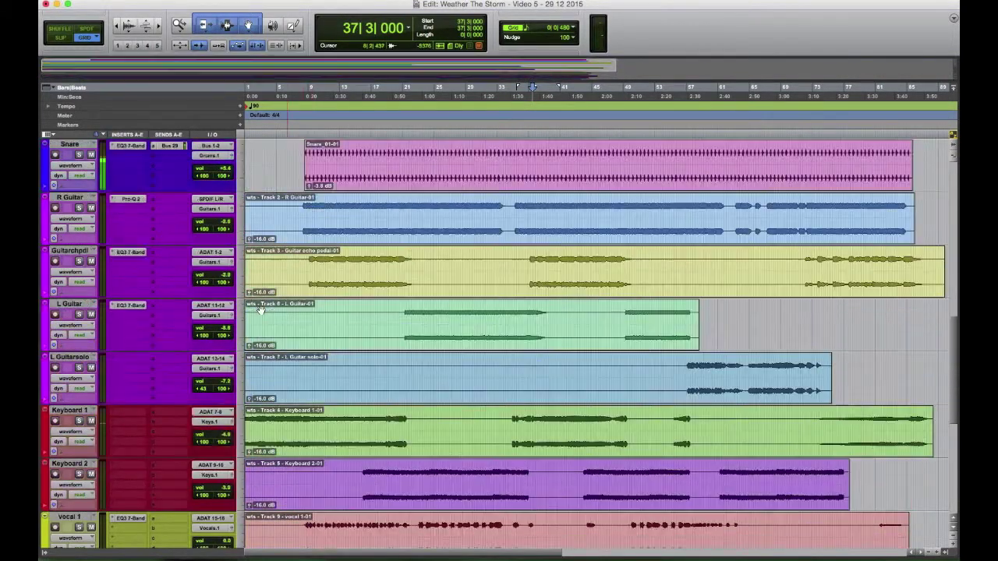
pyautogui.scroll(2, 261, 308)
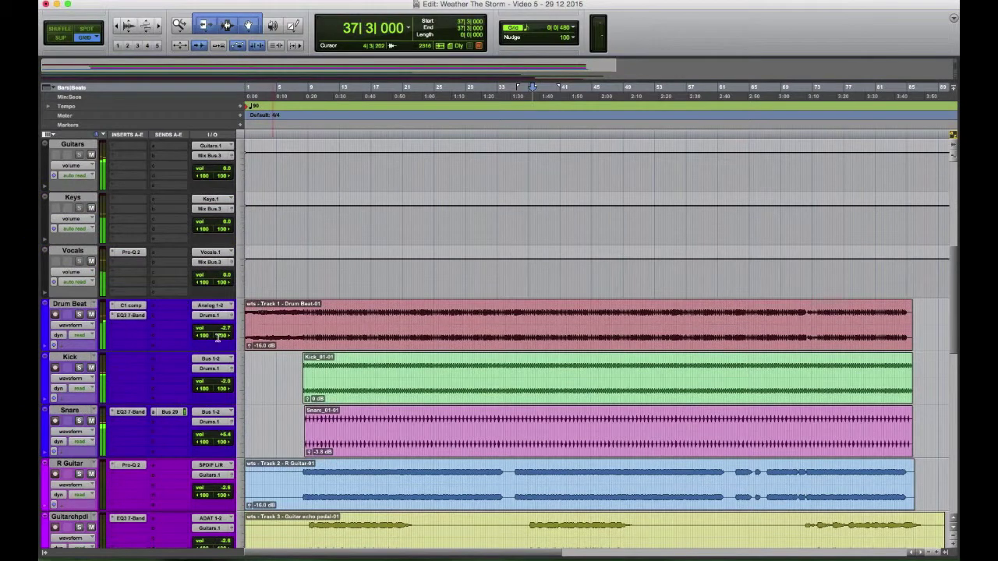
pyautogui.scroll(6, 218, 337)
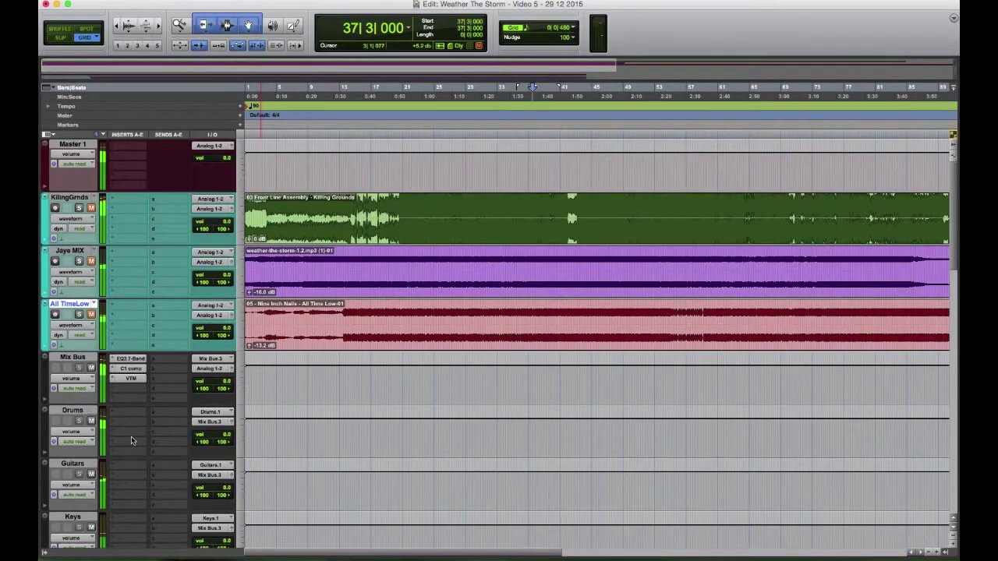
pyautogui.scroll(-3, 131, 441)
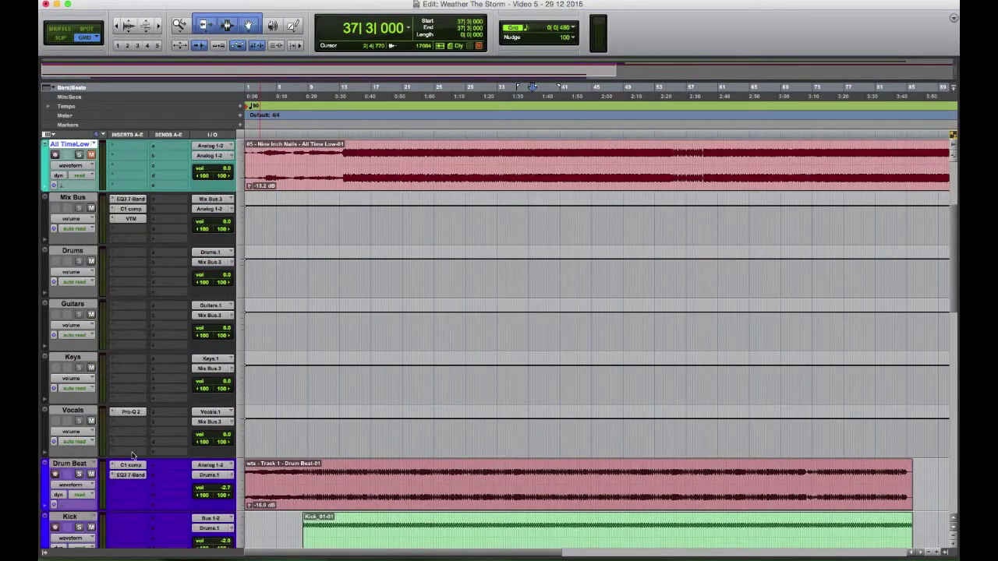
pyautogui.click(130, 456)
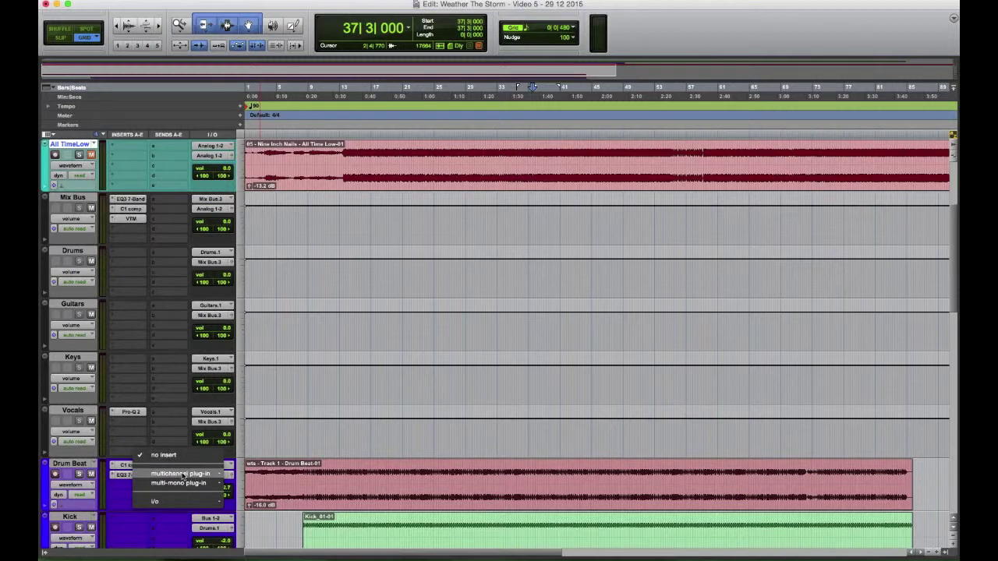
pyautogui.moveTo(201, 475)
pyautogui.moveTo(294, 440)
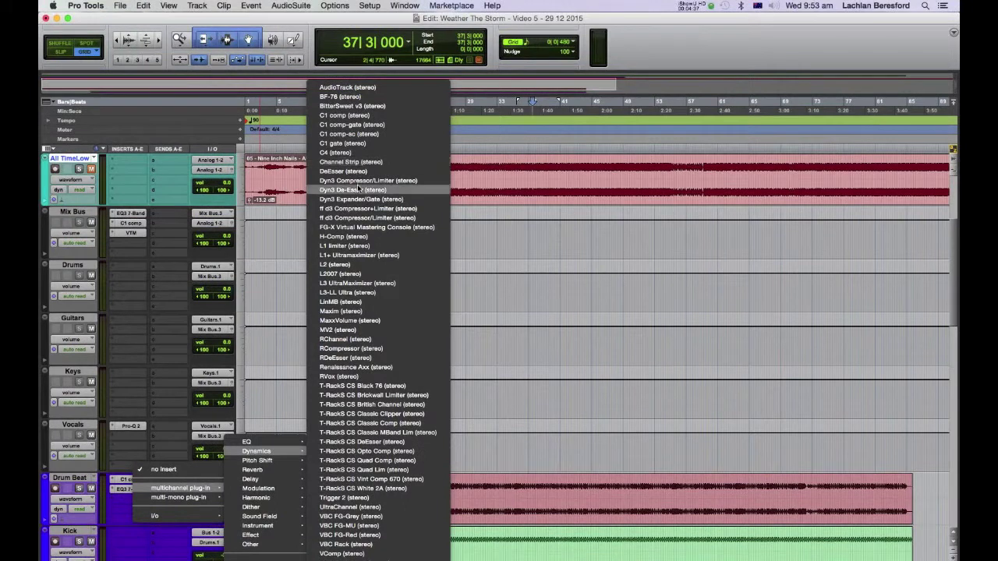
pyautogui.click(359, 184)
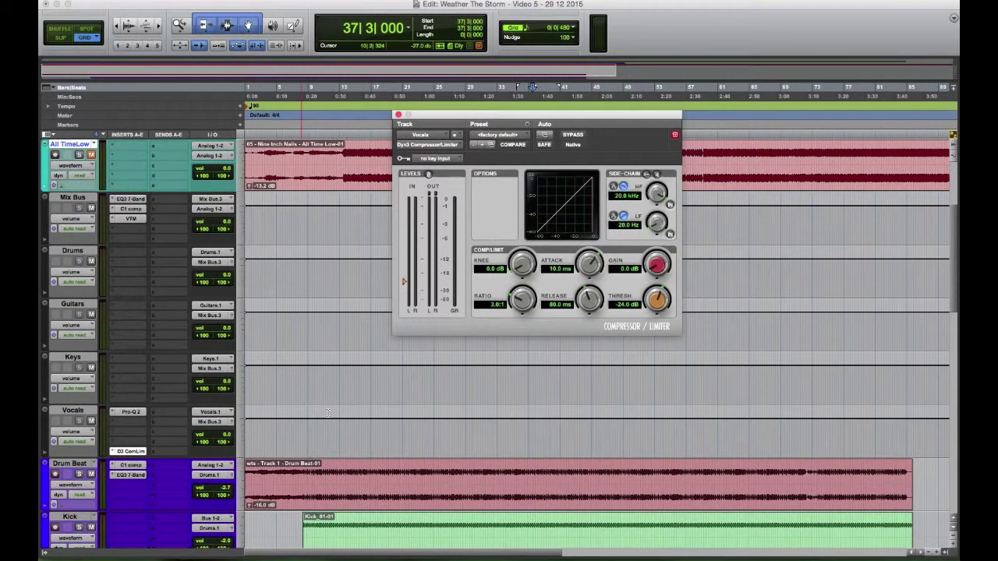
# - Select the range from bar 11 beat 4 to bar 30 on the Vocals bus and play it
pyautogui.scroll(-2, 328, 413)
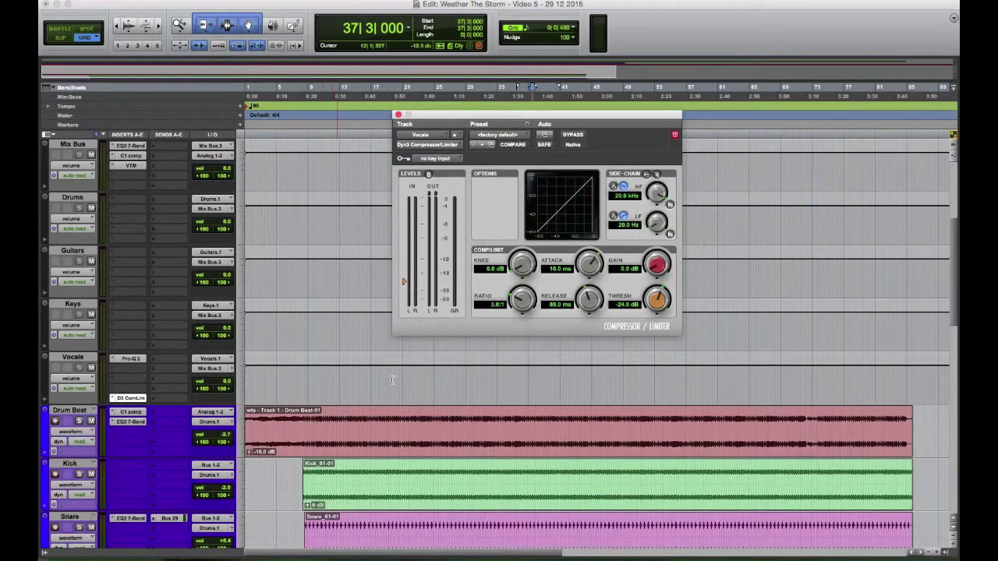
pyautogui.press('space')
pyautogui.keyDown('shift'); pyautogui.click(473, 380); pyautogui.keyUp('shift')
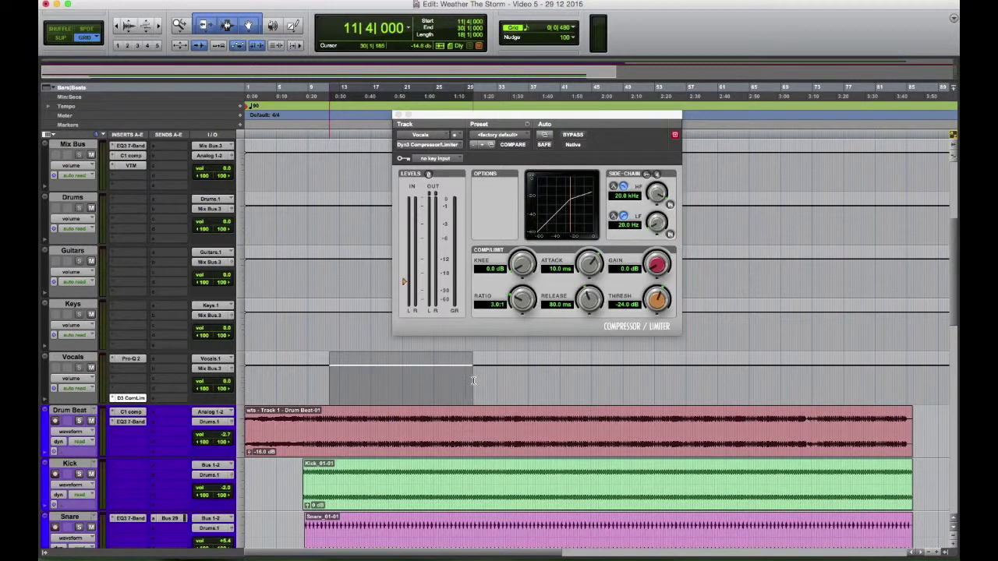
pyautogui.press('space')
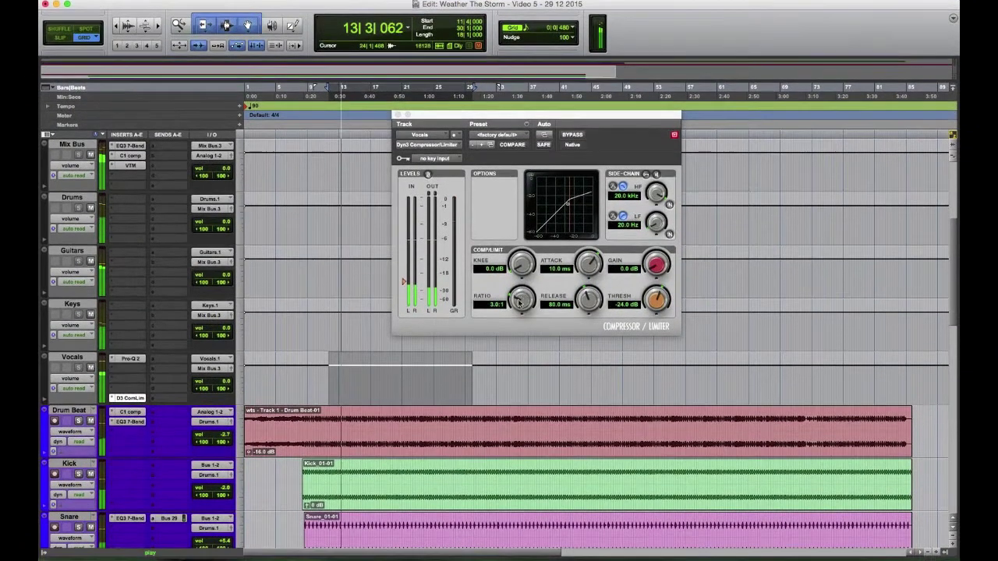
pyautogui.press('space')
# - Set the Vocals bus compressor's ratio to 2.1:1 and its threshold to -18.6 dB
pyautogui.click(522, 304)
pyautogui.moveTo(522, 306); pyautogui.dragTo(523, 324)
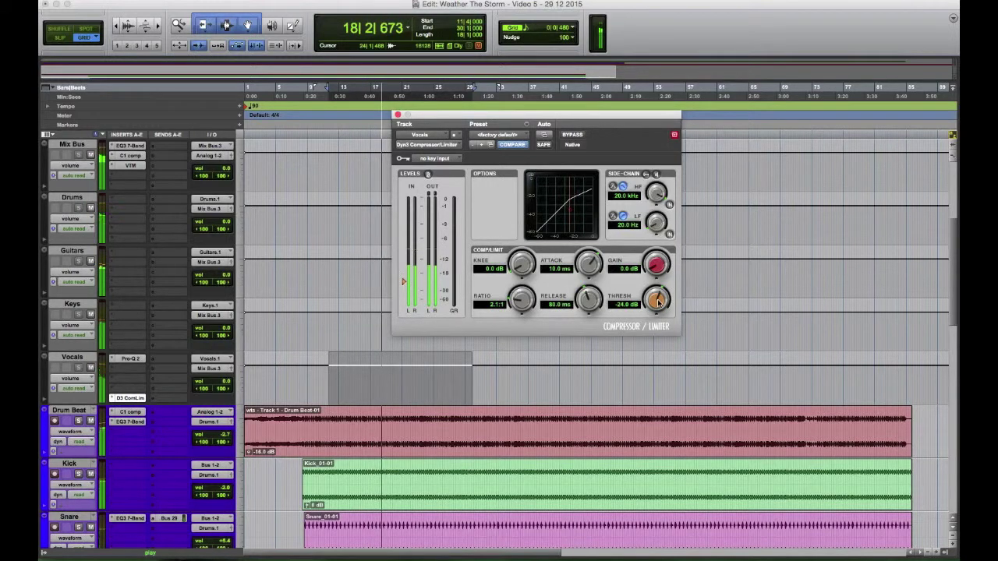
pyautogui.moveTo(659, 299); pyautogui.dragTo(665, 281)
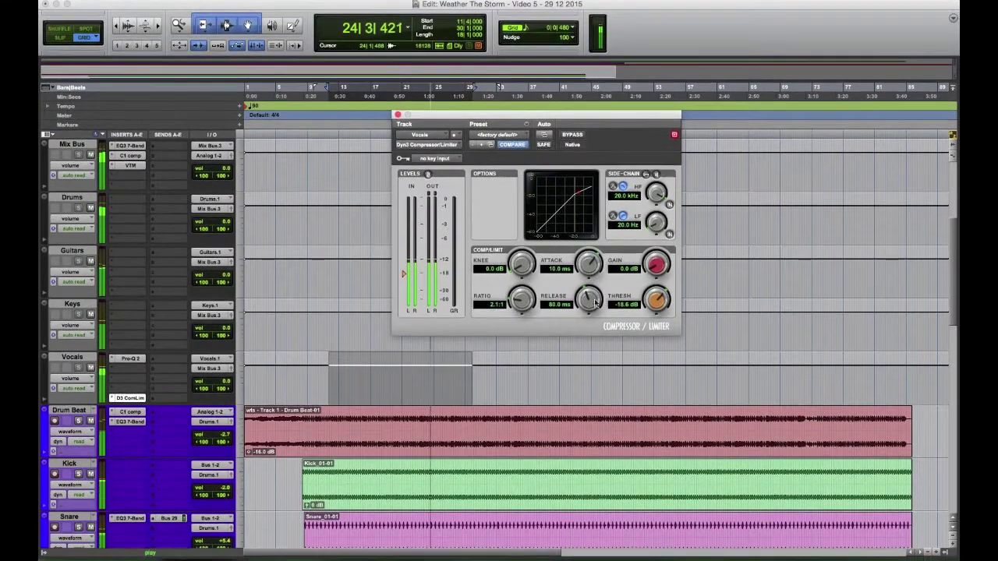
# - Set the Vocals bus compressor's attack to 10.3 us and its release to 37.7 ms
pyautogui.moveTo(590, 264); pyautogui.dragTo(589, 420)
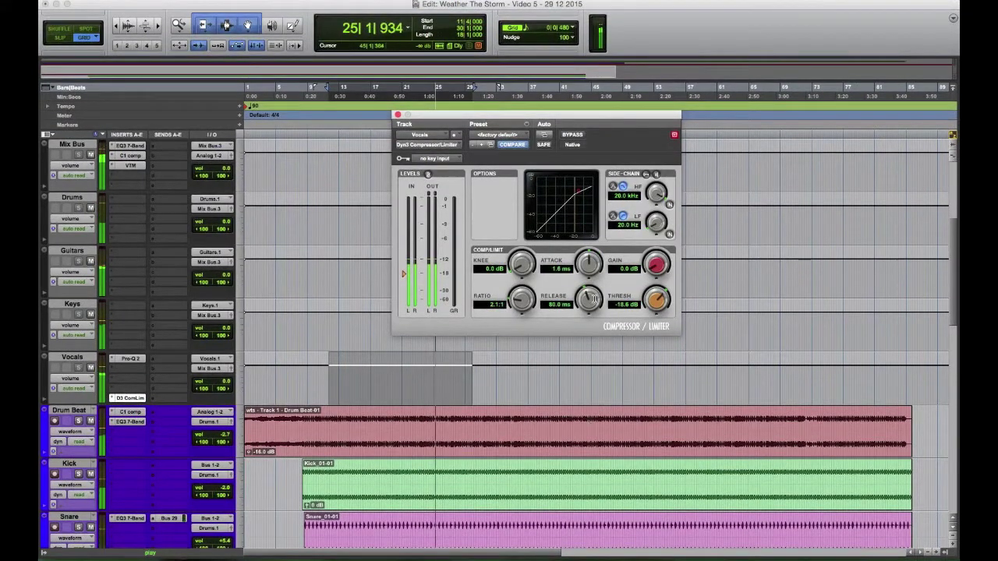
pyautogui.moveTo(599, 293); pyautogui.dragTo(598, 307)
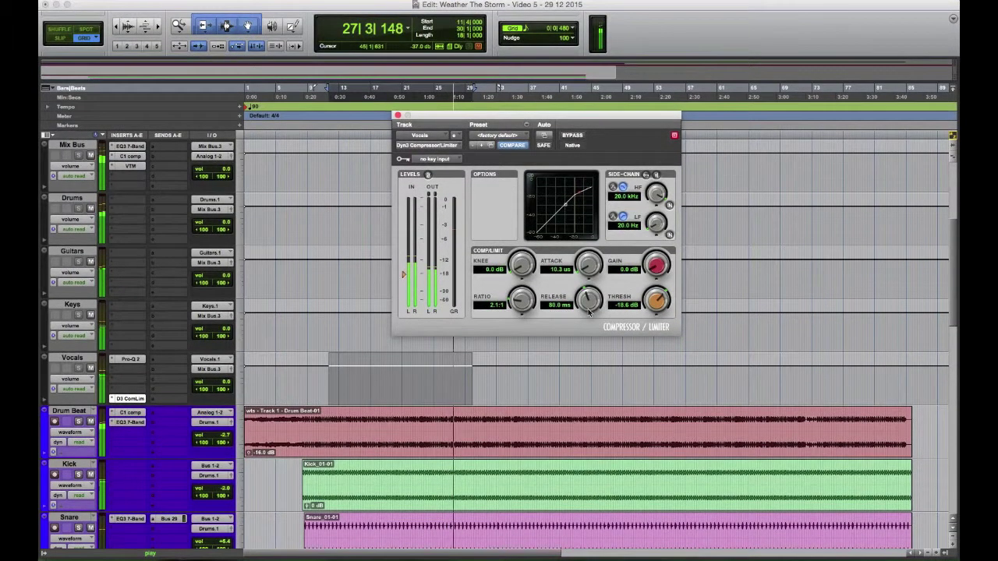
pyautogui.moveTo(588, 318); pyautogui.dragTo(585, 331)
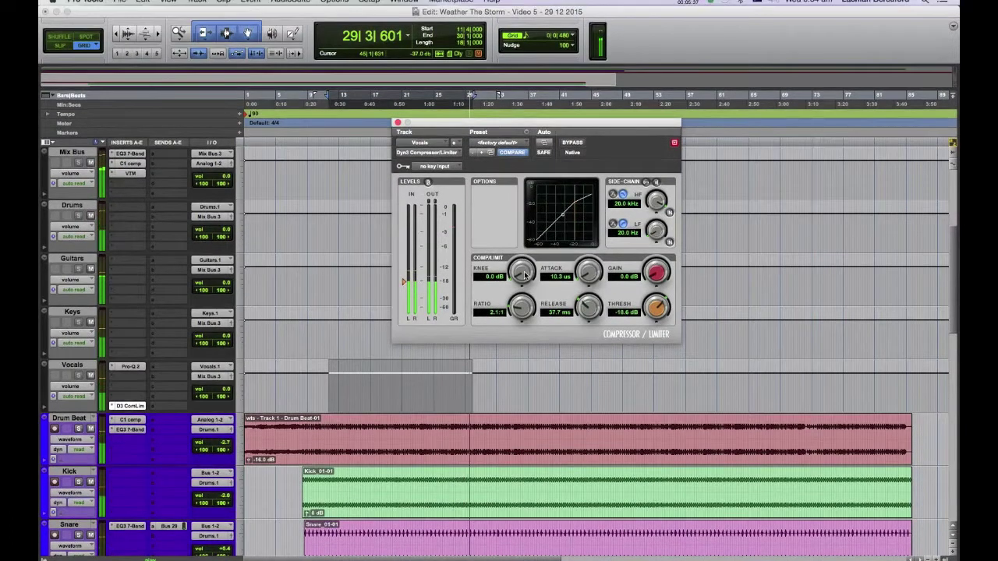
# - Soften the Vocals bus compressor's knee to 20.6 dB
pyautogui.moveTo(524, 266); pyautogui.dragTo(529, 167)
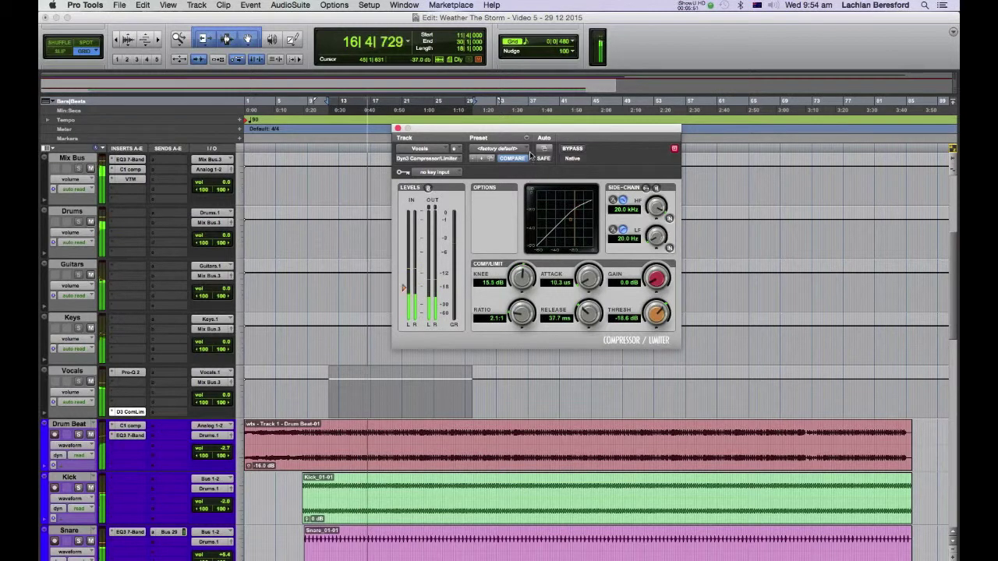
pyautogui.moveTo(528, 267); pyautogui.dragTo(528, 267)
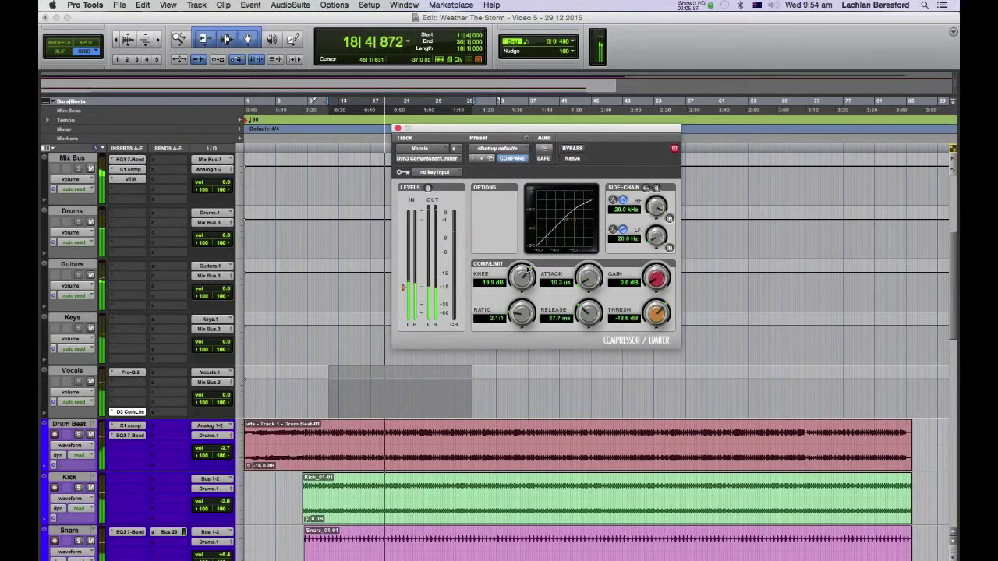
pyautogui.moveTo(529, 281); pyautogui.dragTo(530, 278)
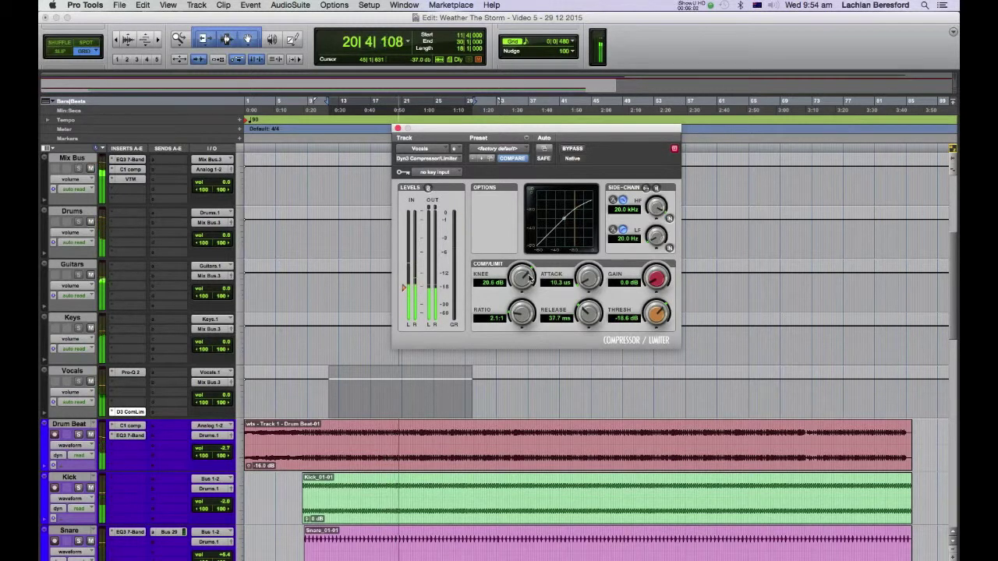
# - Listen to the Vocals bus with its compressor bypassed and raise the compressor's make-up gain to 1.3 dB
pyautogui.click(574, 149)
pyautogui.moveTo(656, 278); pyautogui.dragTo(657, 277)
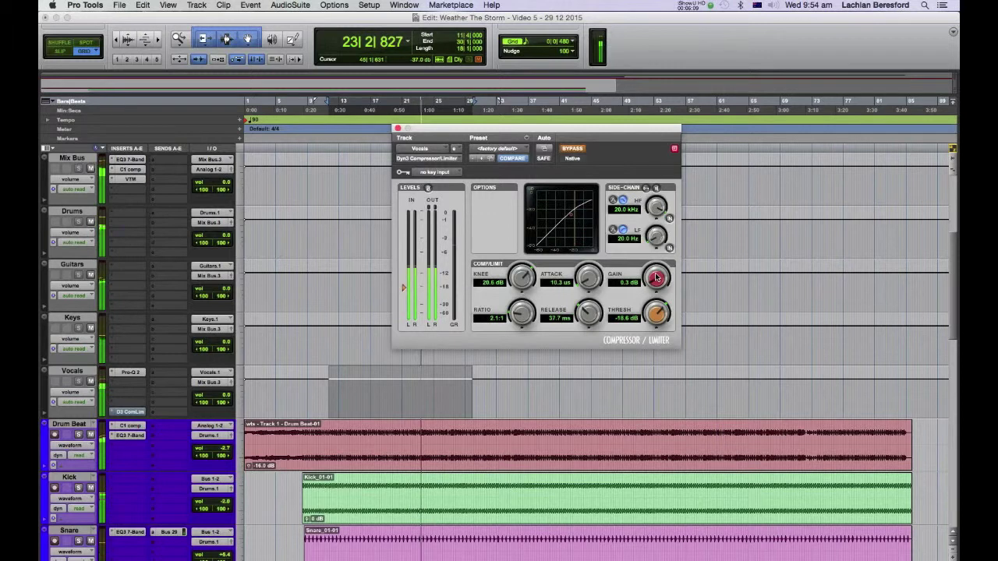
pyautogui.moveTo(656, 276); pyautogui.dragTo(656, 272)
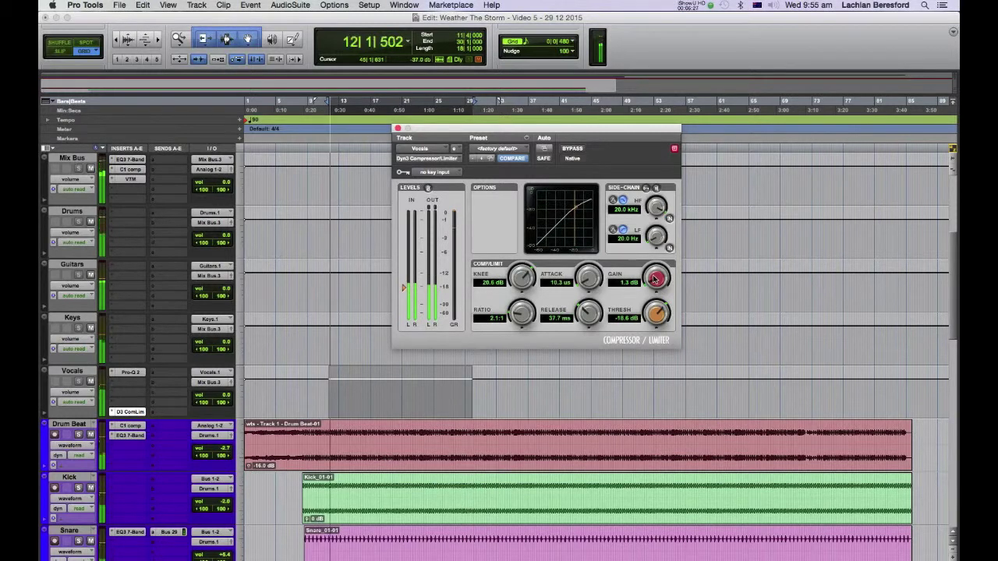
# - Compare the Vocals bus during playback with its compressor bypassed and active
pyautogui.click(574, 150)
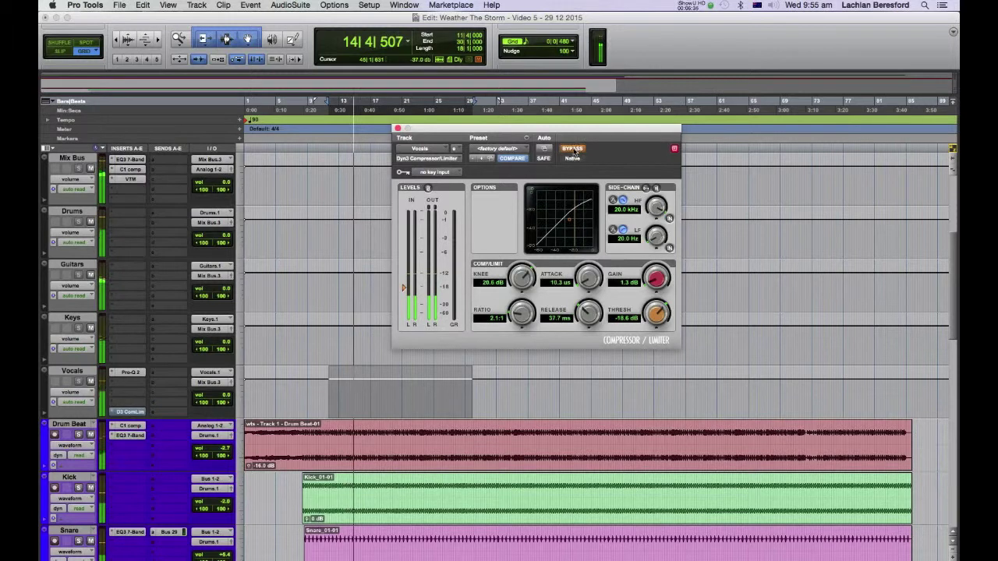
pyautogui.click(574, 150)
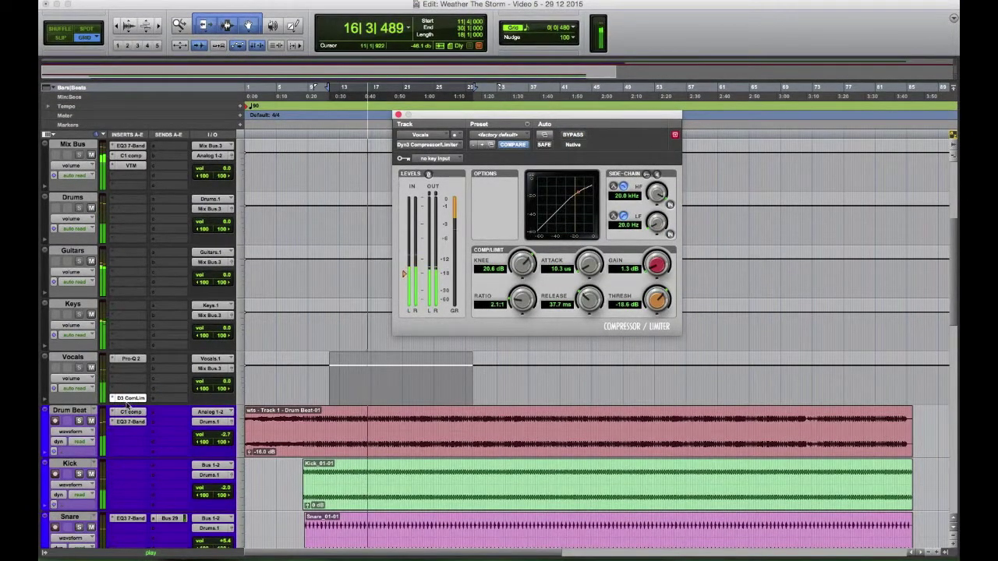
pyautogui.click(133, 400)
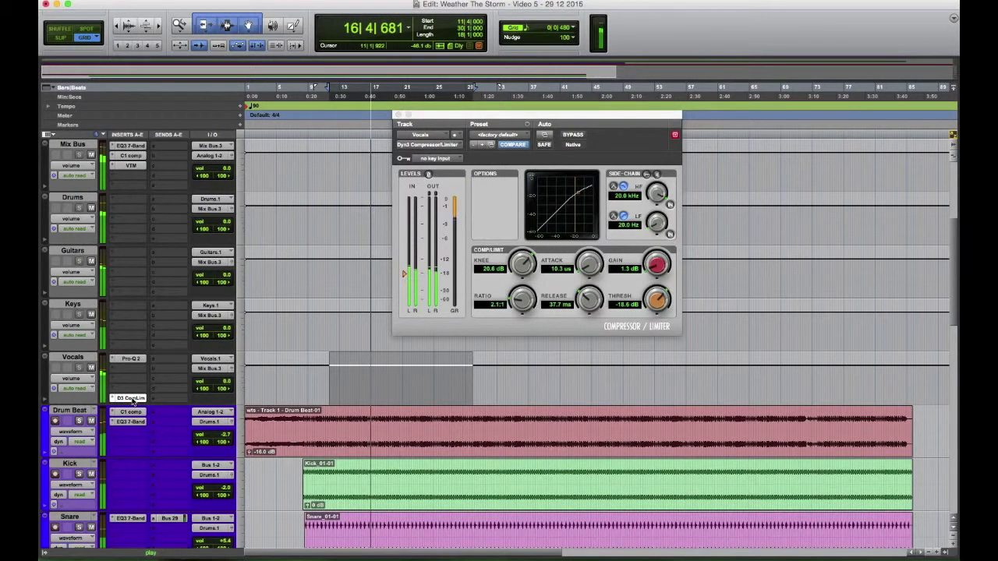
pyautogui.keyDown('super'); pyautogui.click(133, 400); pyautogui.keyUp('super')
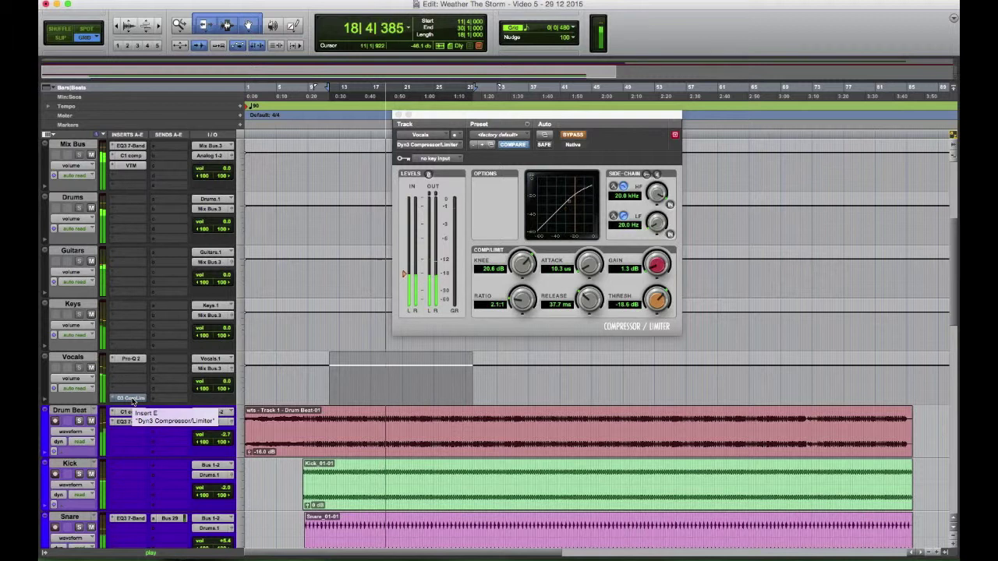
# - Reactivate the Vocals bus compressor and insert a stereo Dyn3 Compressor/Limiter on the Drums bus
pyautogui.keyDown('super'); pyautogui.click(133, 400); pyautogui.keyUp('super')
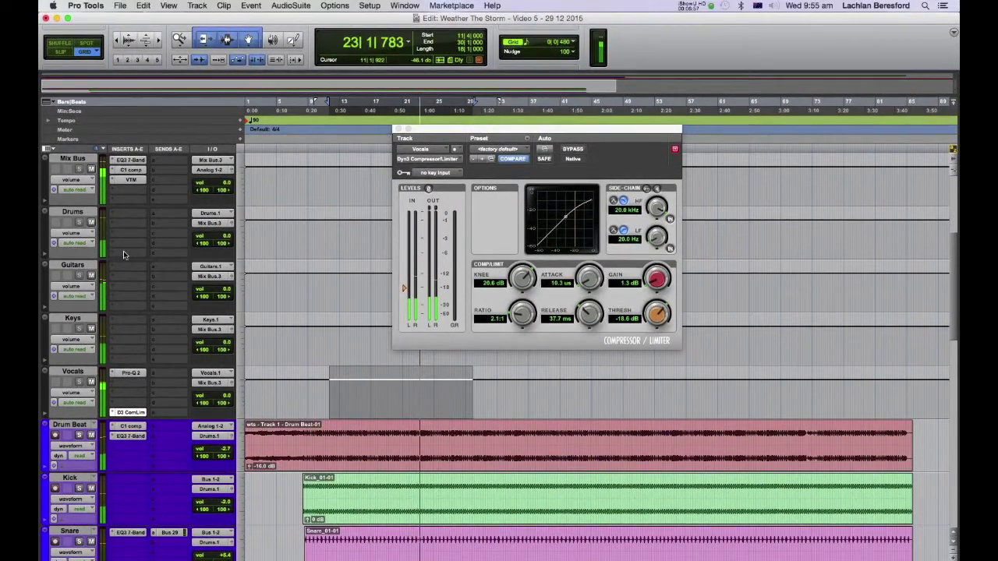
pyautogui.click(123, 237)
pyautogui.moveTo(168, 276)
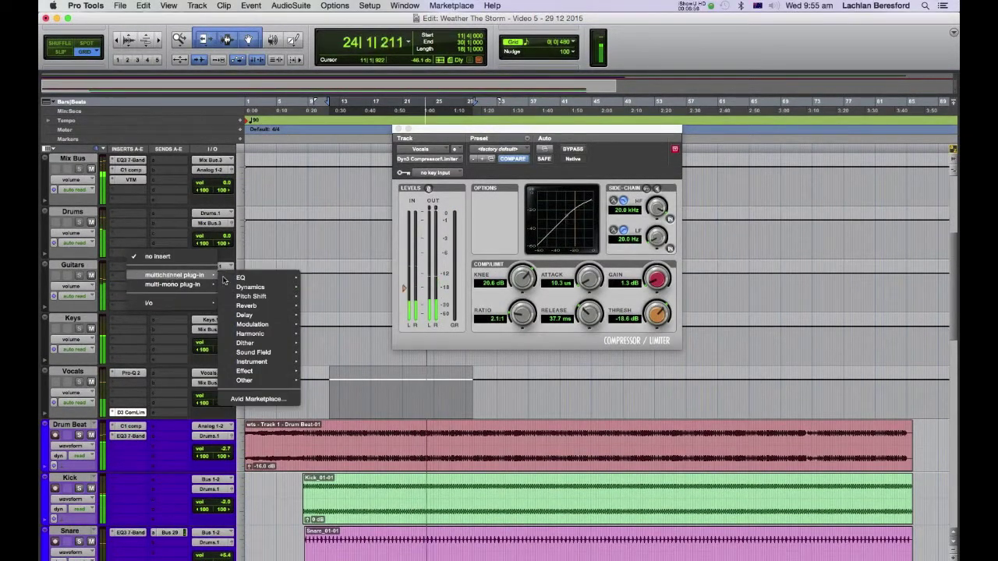
pyautogui.moveTo(246, 274)
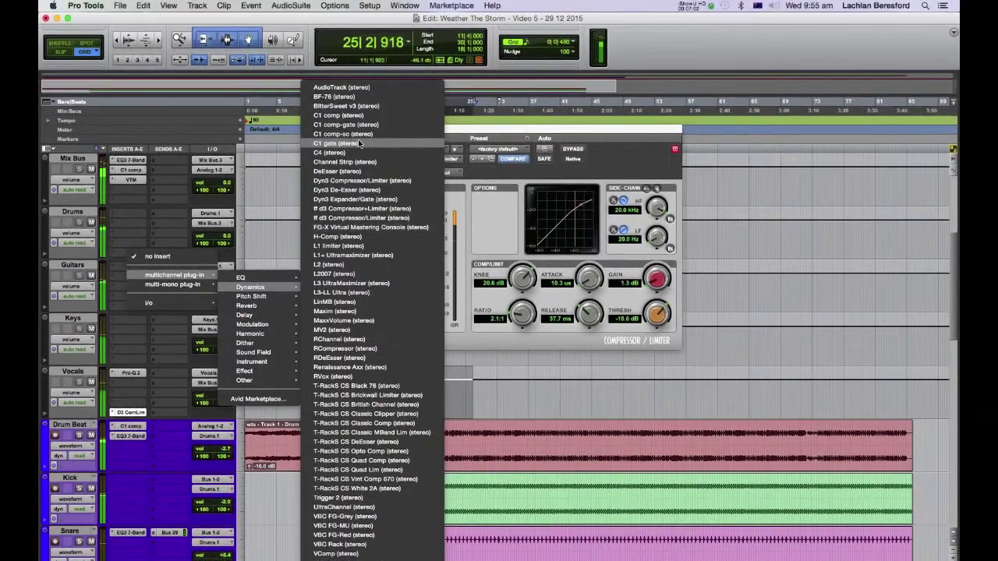
pyautogui.click(358, 181)
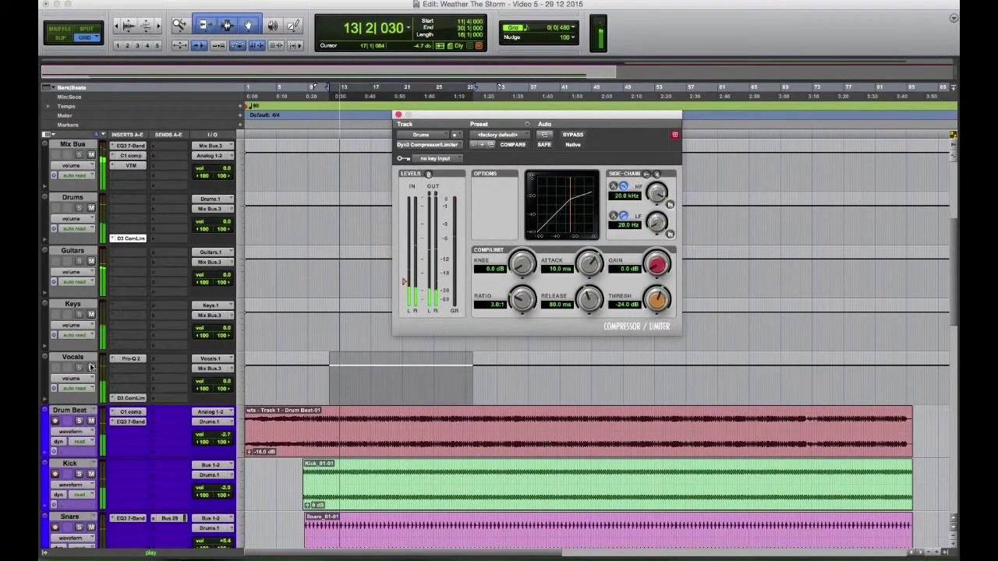
# - Mute the Guitars, Keys and Vocals buses, and enable the Drums compressor's side-chain HF filter at 248.9 Hz
pyautogui.press('space')
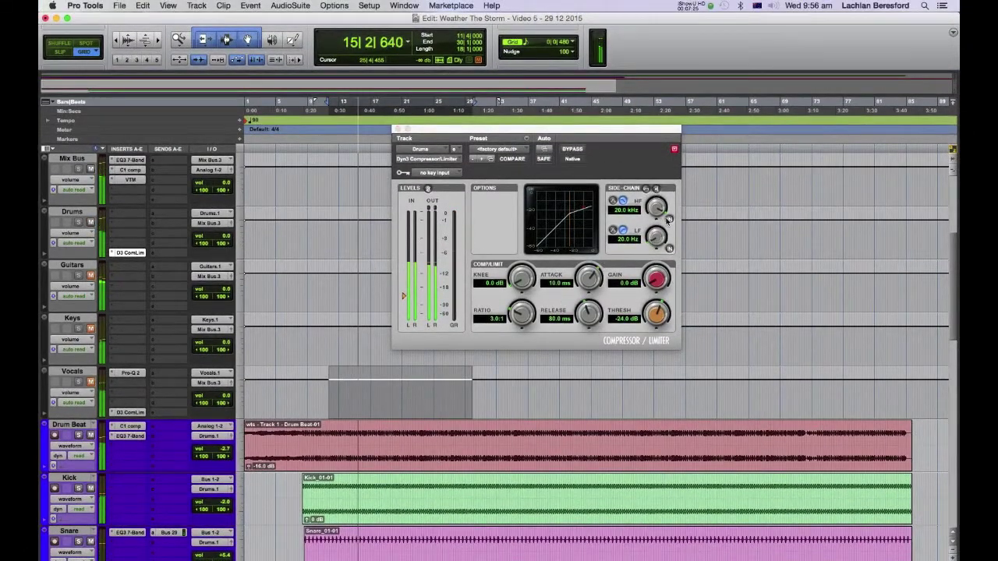
pyautogui.click(669, 221)
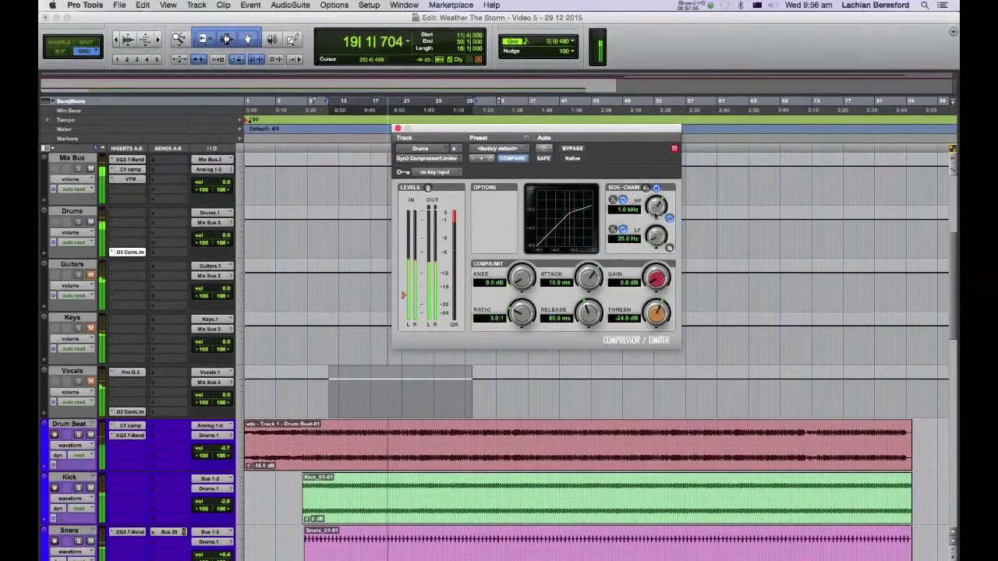
pyautogui.moveTo(657, 225); pyautogui.dragTo(658, 270)
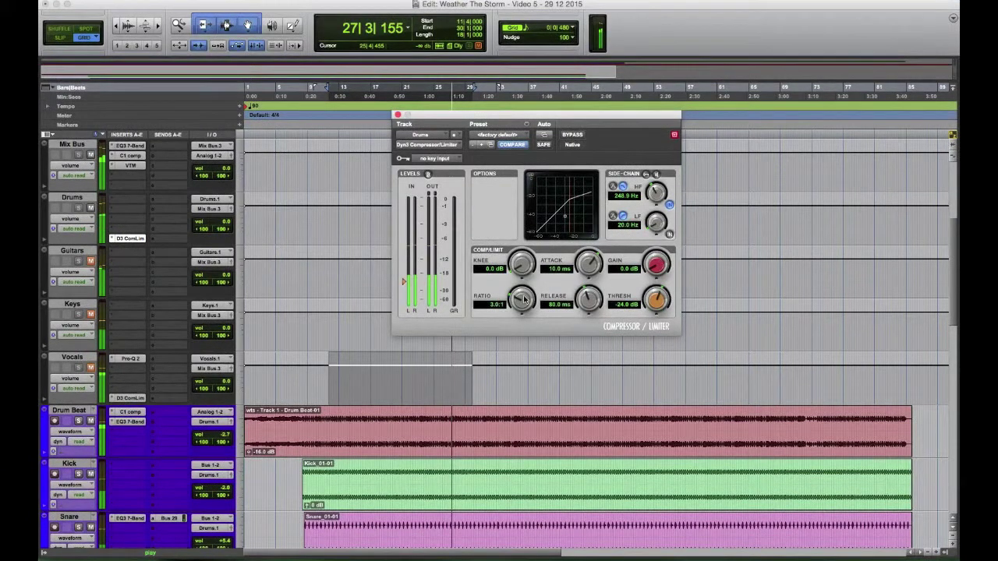
# - Set the Drums bus compressor's ratio to 2.2:1, its threshold to -31.2 dB and its attack to 38.2 ms
pyautogui.moveTo(523, 296); pyautogui.dragTo(522, 317)
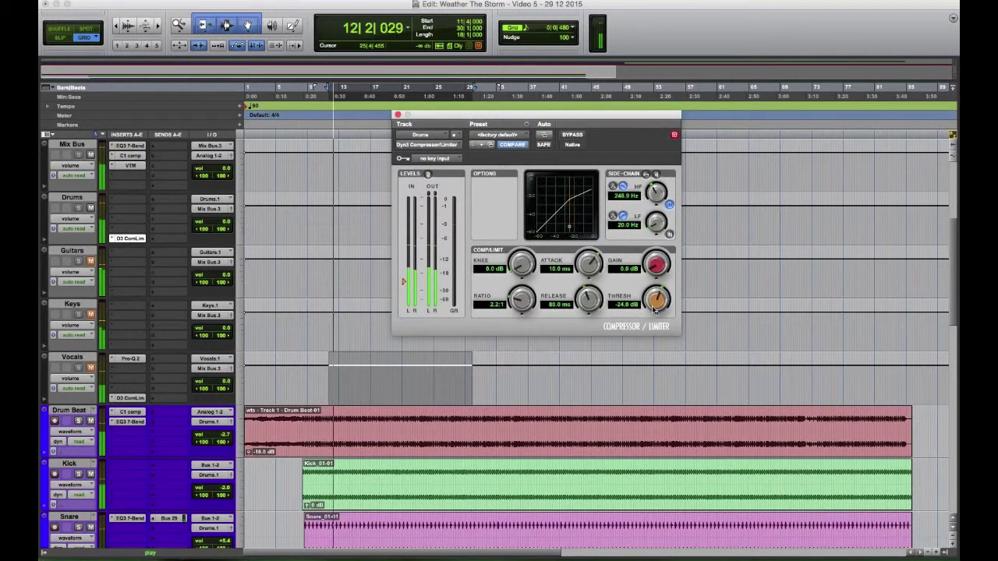
pyautogui.moveTo(652, 320); pyautogui.dragTo(647, 329)
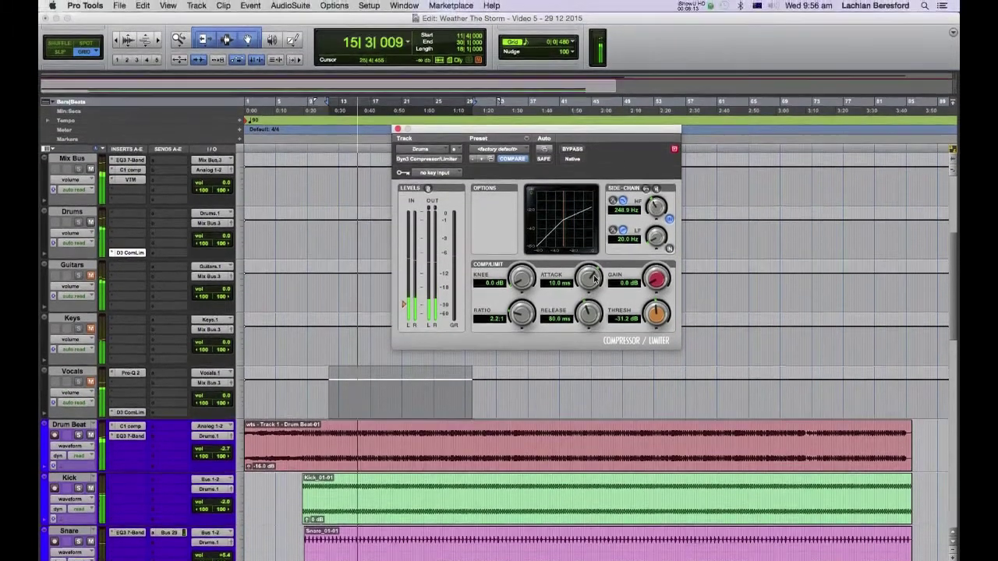
pyautogui.moveTo(594, 279); pyautogui.dragTo(599, 244)
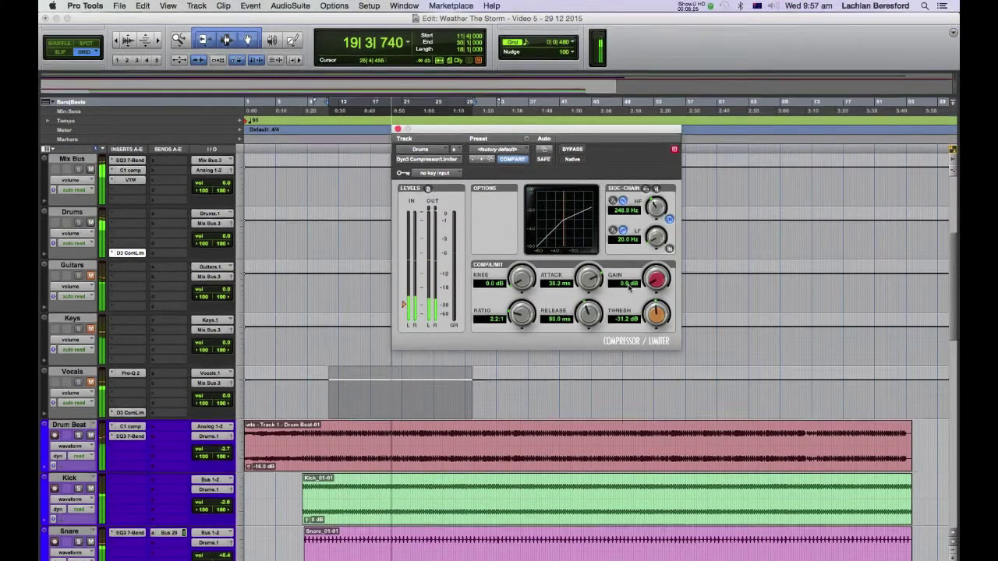
# - Adjust the Drums compressor's attack to 32.7 ms and release to 447.3 ms at a -41.1 dB threshold, and raise the threshold to -25.7 dB
pyautogui.moveTo(660, 330); pyautogui.dragTo(657, 343)
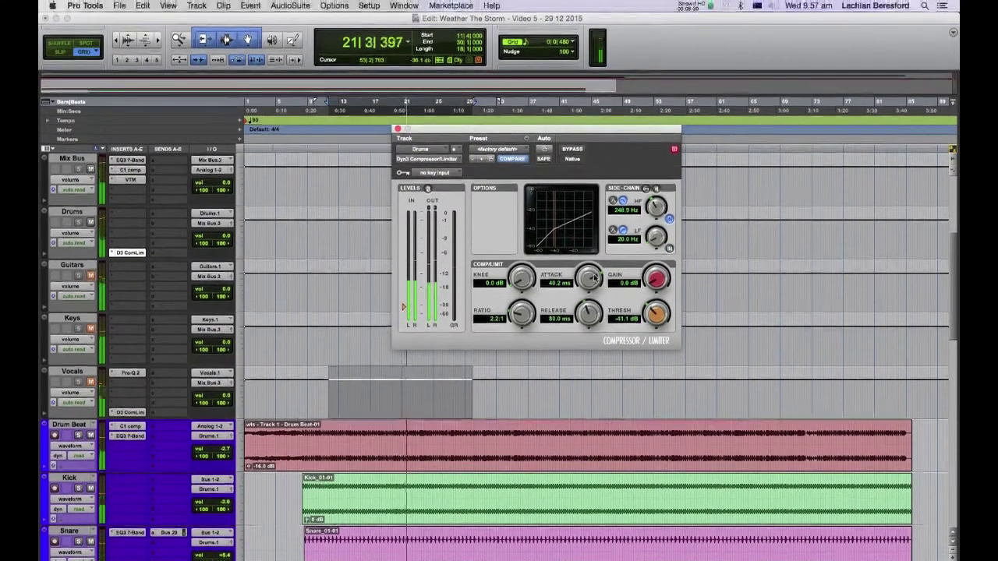
pyautogui.moveTo(594, 278); pyautogui.dragTo(593, 298)
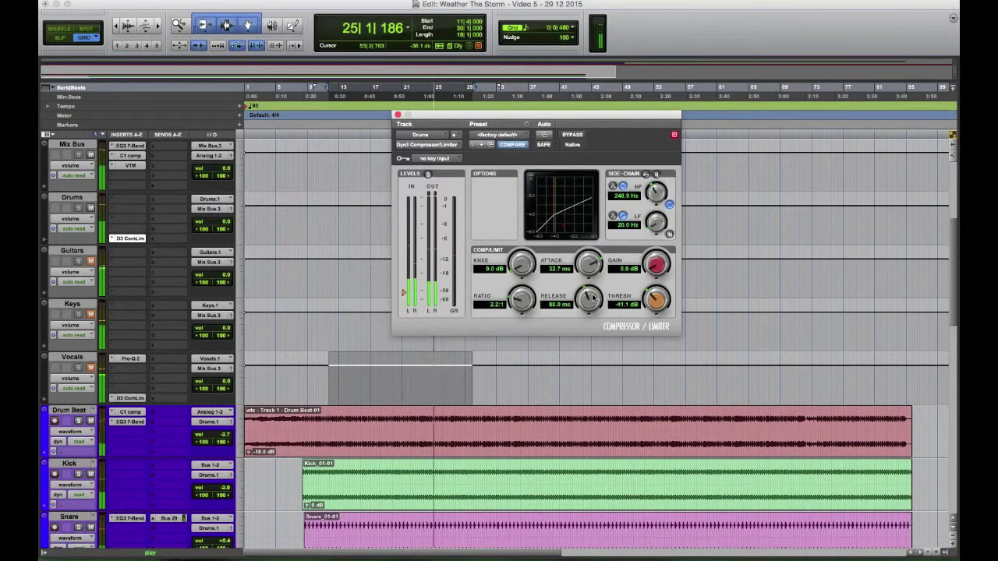
pyautogui.moveTo(594, 290); pyautogui.dragTo(608, 252)
pyautogui.moveTo(658, 309); pyautogui.dragTo(653, 250)
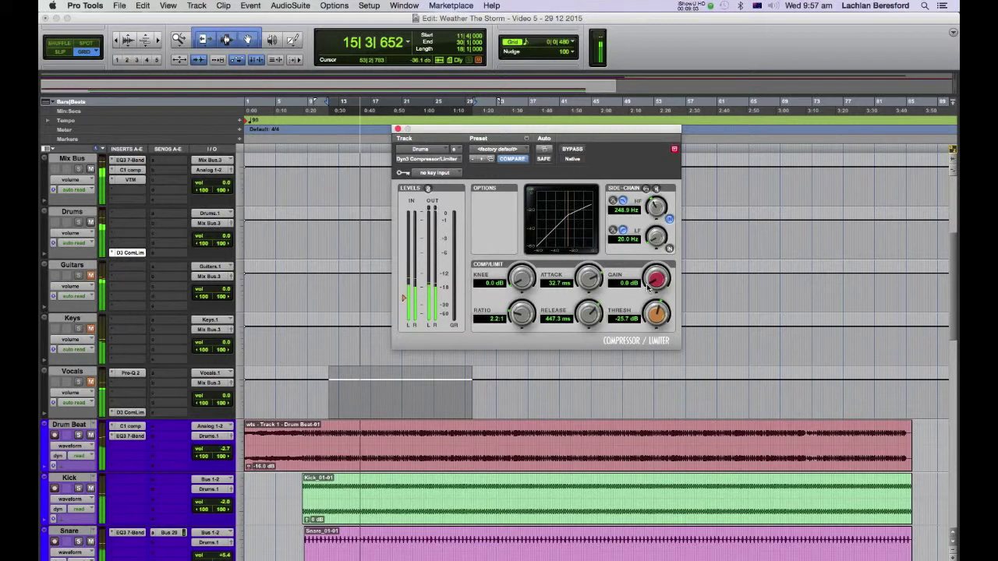
# - Raise the Drums compressor's make-up gain to 1.2 dB and compare the drums with it bypassed and active
pyautogui.moveTo(655, 281); pyautogui.dragTo(655, 278)
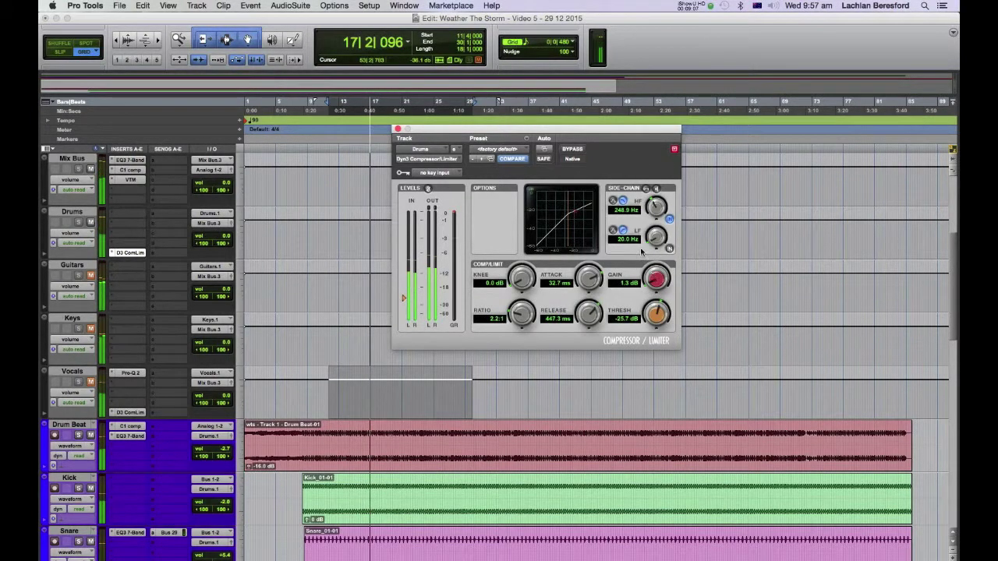
pyautogui.click(574, 150)
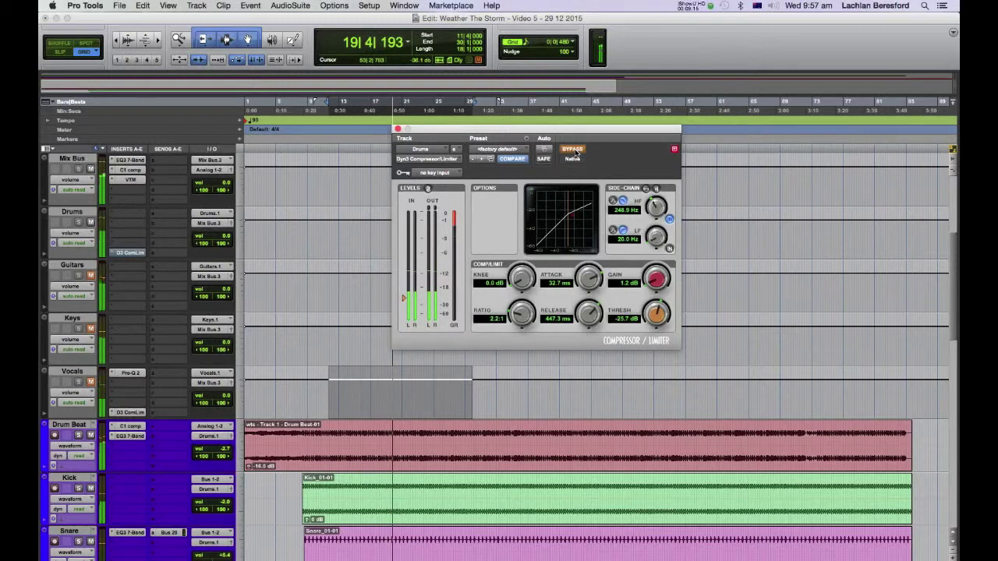
pyautogui.click(574, 150)
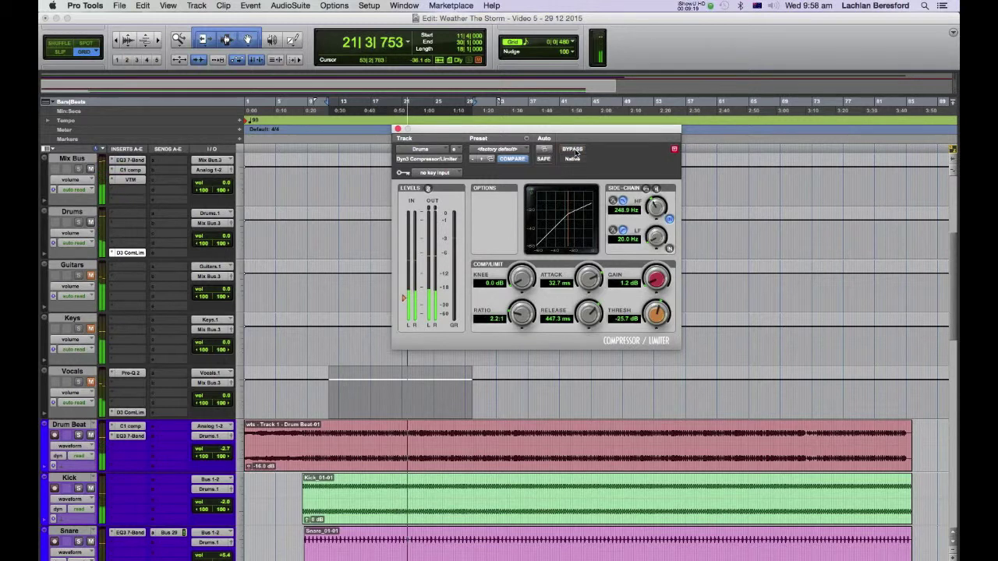
pyautogui.click(575, 151)
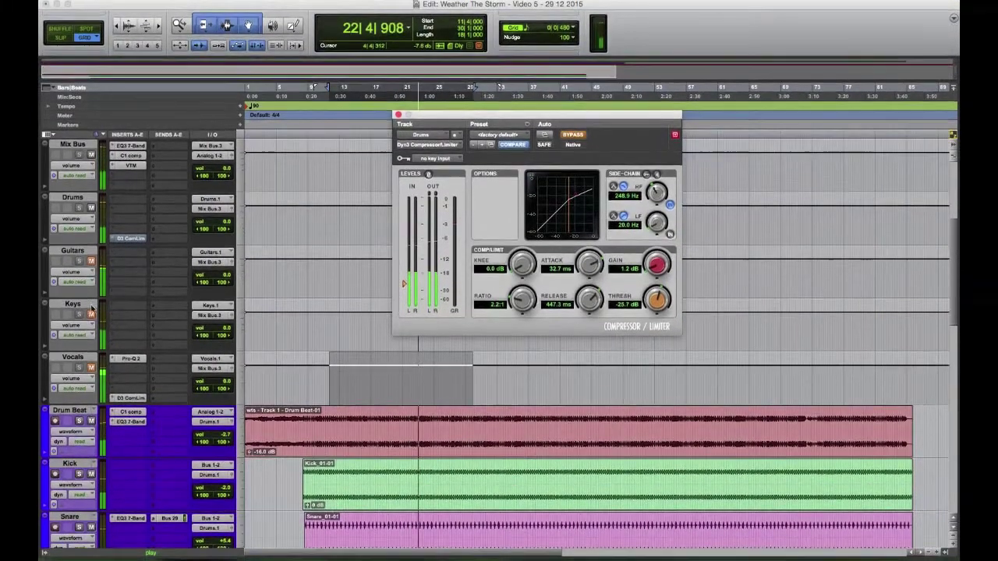
# - Unmute the Guitars, Keys and Vocals buses, reactivate the Drums compressor and lengthen its attack to 38.2 ms
pyautogui.click(91, 367)
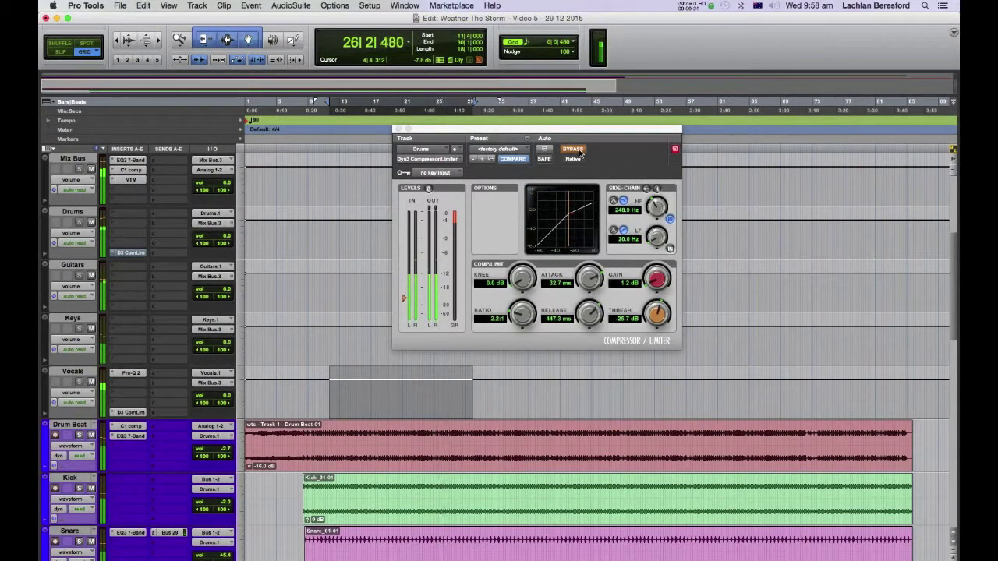
pyautogui.click(573, 149)
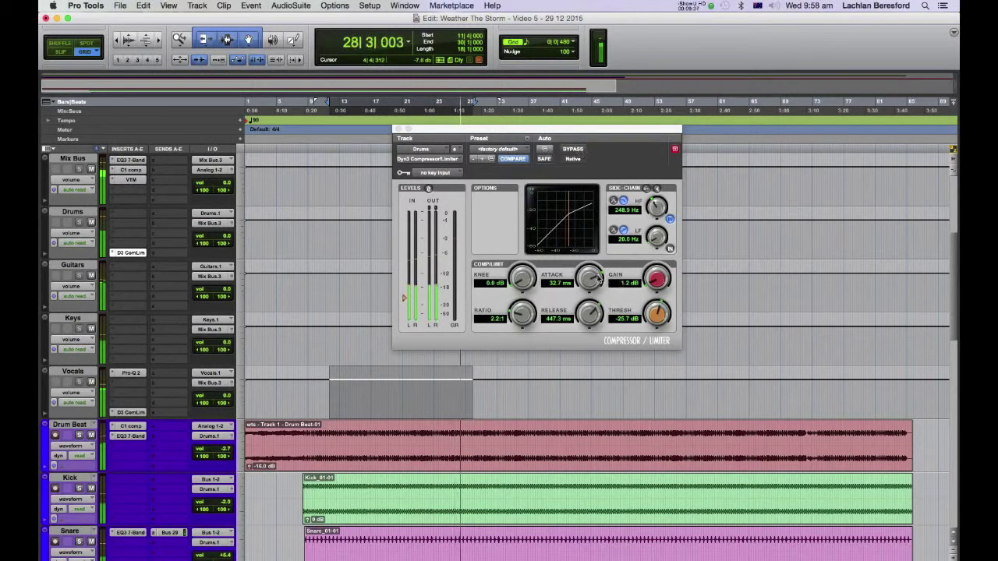
pyautogui.moveTo(601, 281); pyautogui.dragTo(599, 277)
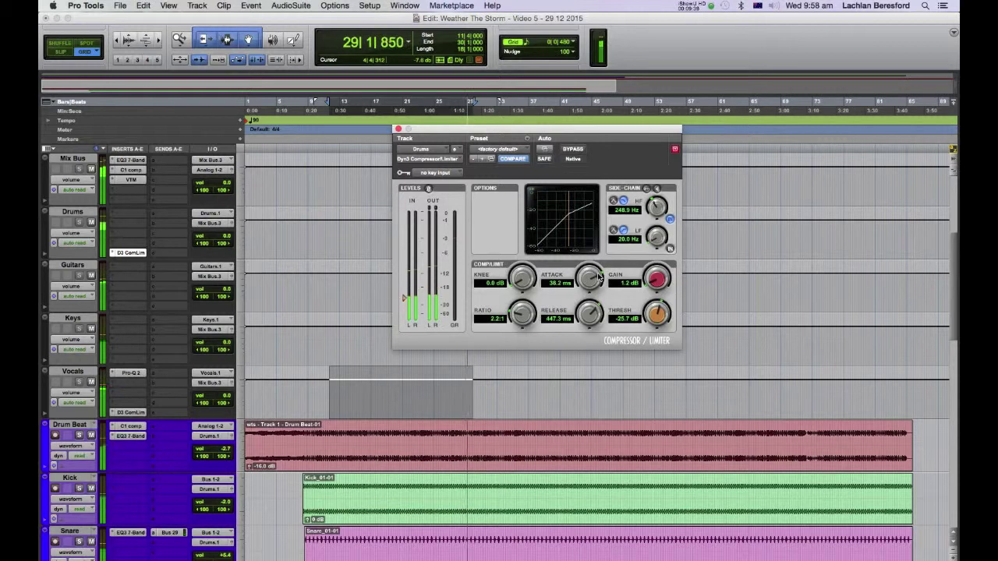
# - Compare the full mix during playback with the Drums and Vocals bus compressors bypassed and active
pyautogui.click(573, 150)
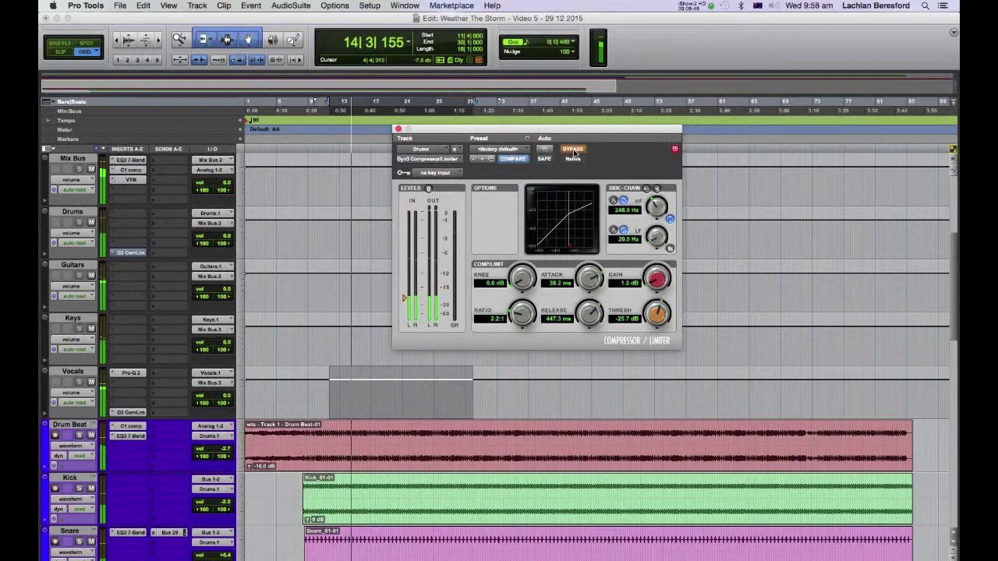
pyautogui.click(573, 150)
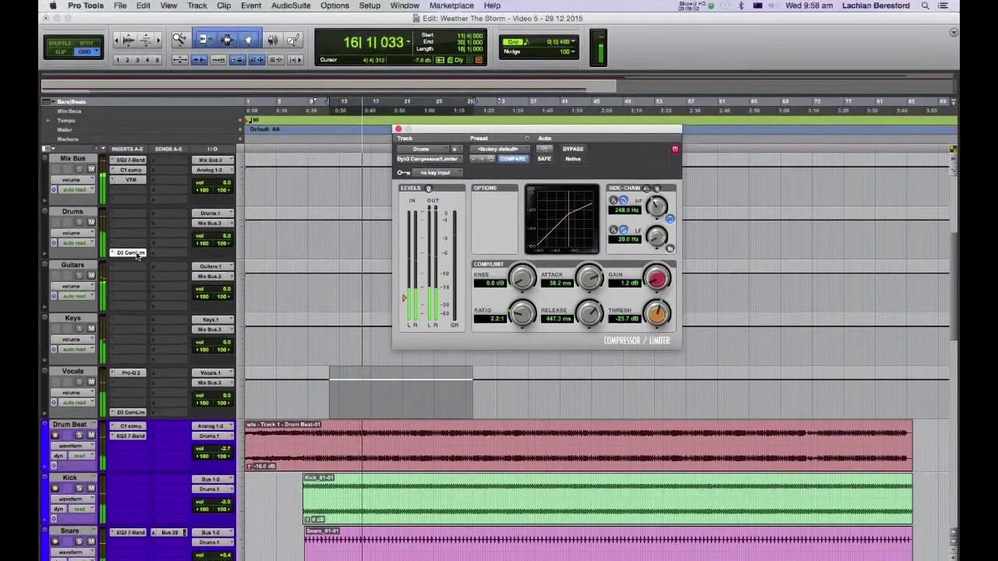
pyautogui.click(138, 256)
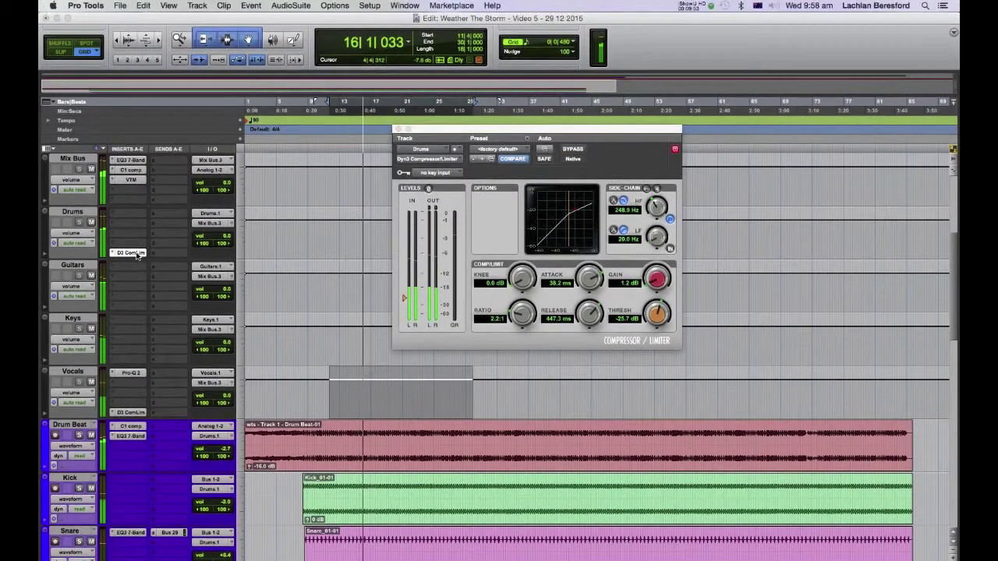
pyautogui.keyDown('super'); pyautogui.click(136, 253); pyautogui.keyUp('super')
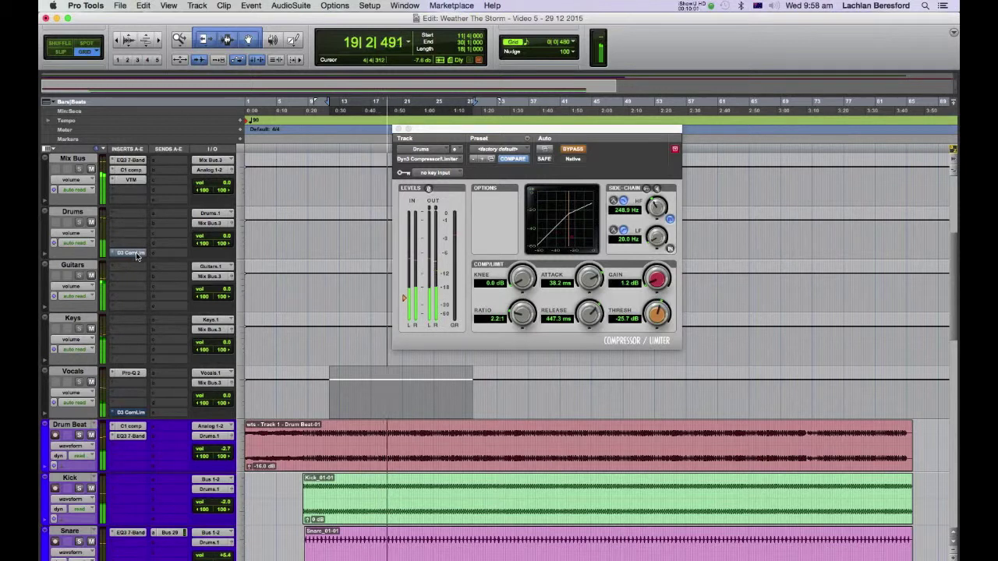
pyautogui.press('space')
# - Select the timeline range from 13|3|000 to 39|3|000, starting on the All TimeLow reference track
pyautogui.scroll(5, 353, 304)
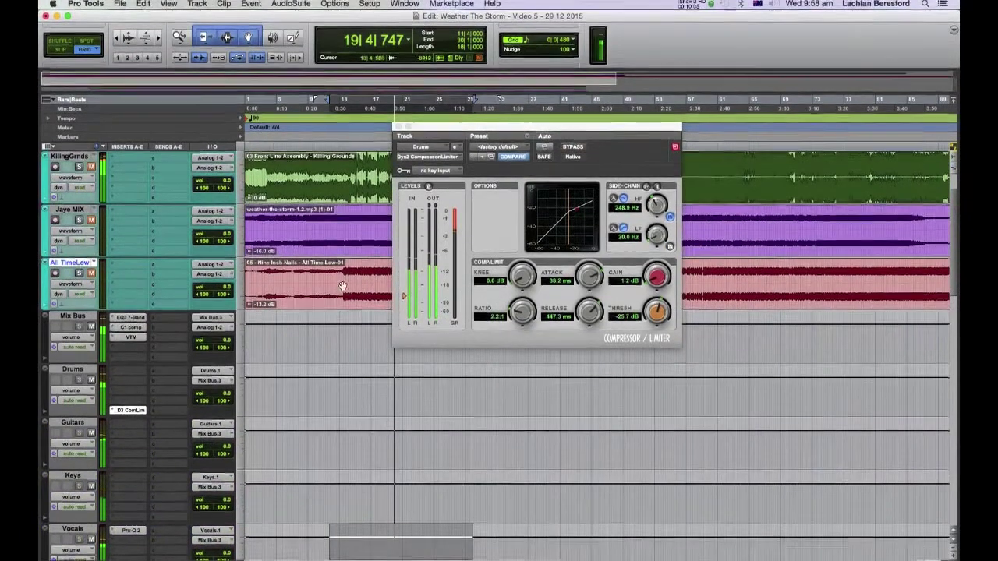
pyautogui.click(343, 279)
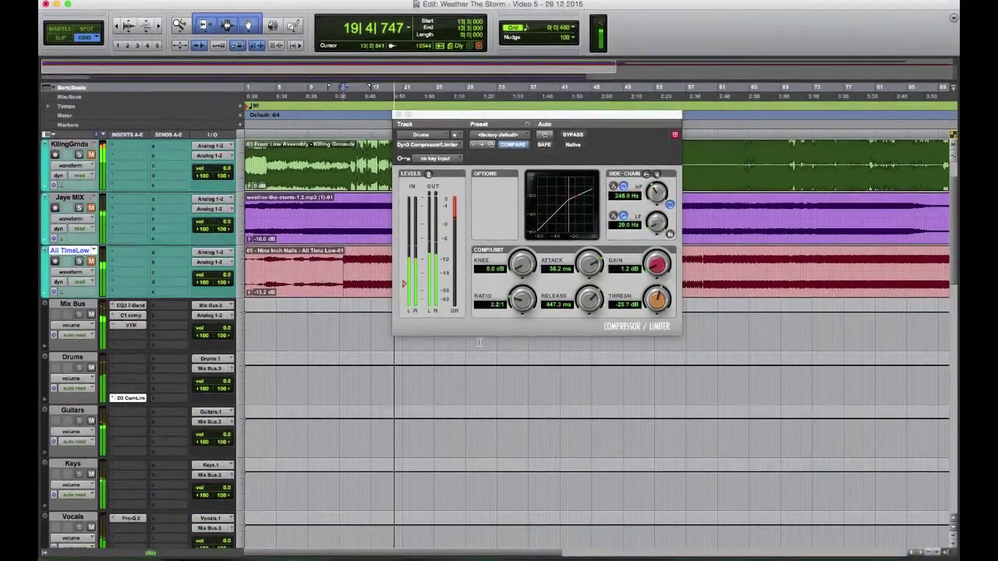
pyautogui.moveTo(343, 279); pyautogui.dragTo(547, 343)
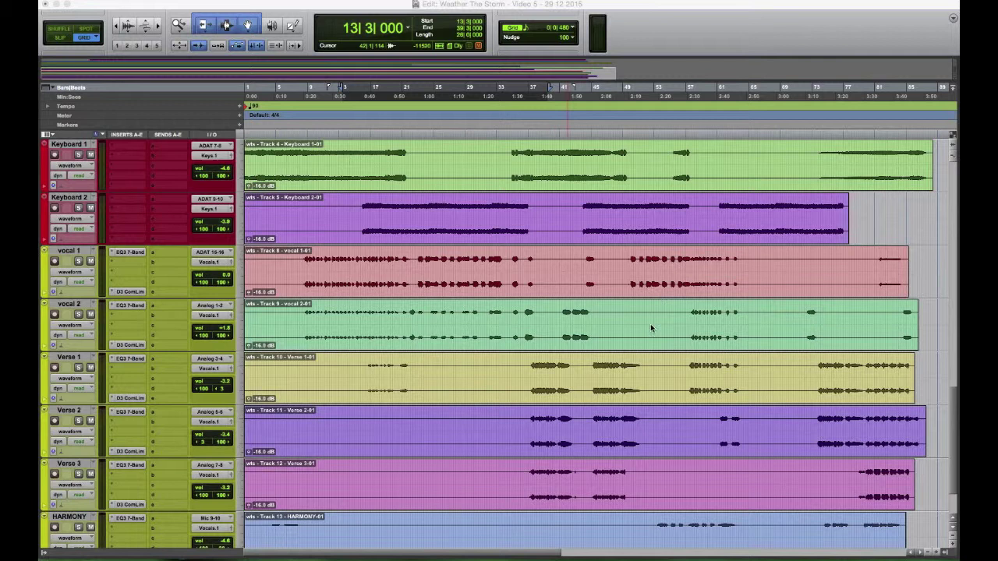
# - Review the drum, guitar, keyboard and vocal tracks and the plug-ins inserted on them
pyautogui.scroll(3, 651, 328)
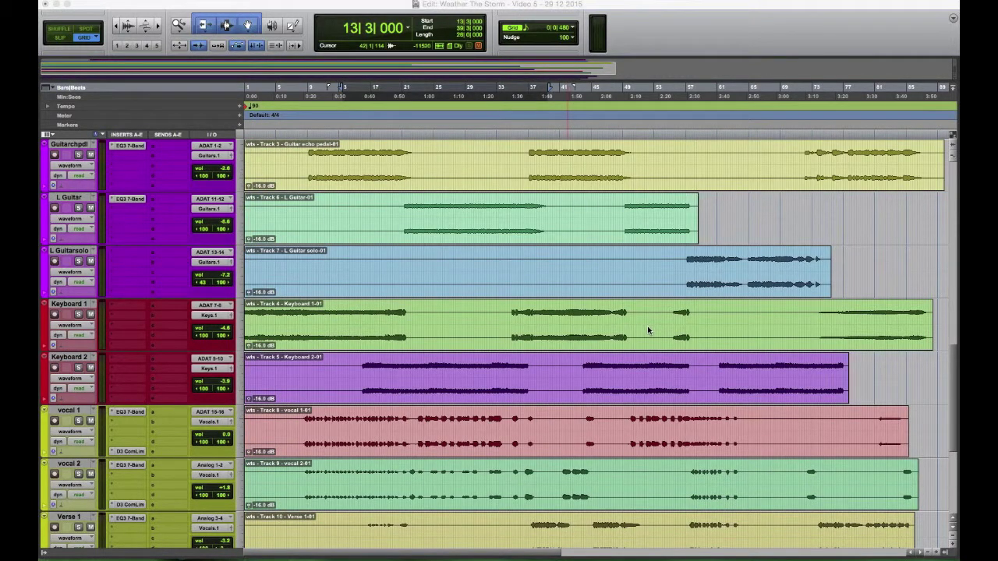
pyautogui.scroll(2, 645, 330)
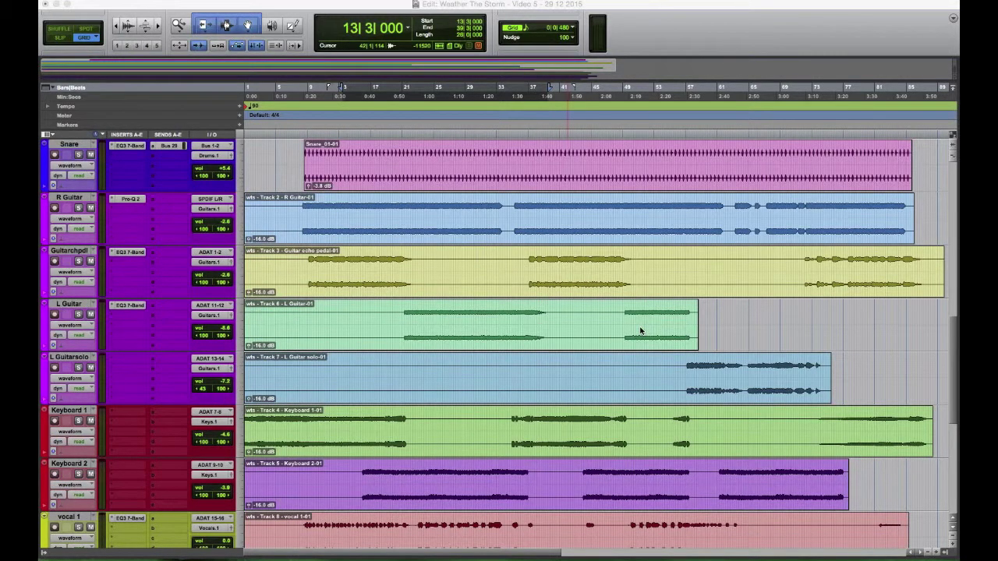
pyautogui.scroll(2, 640, 331)
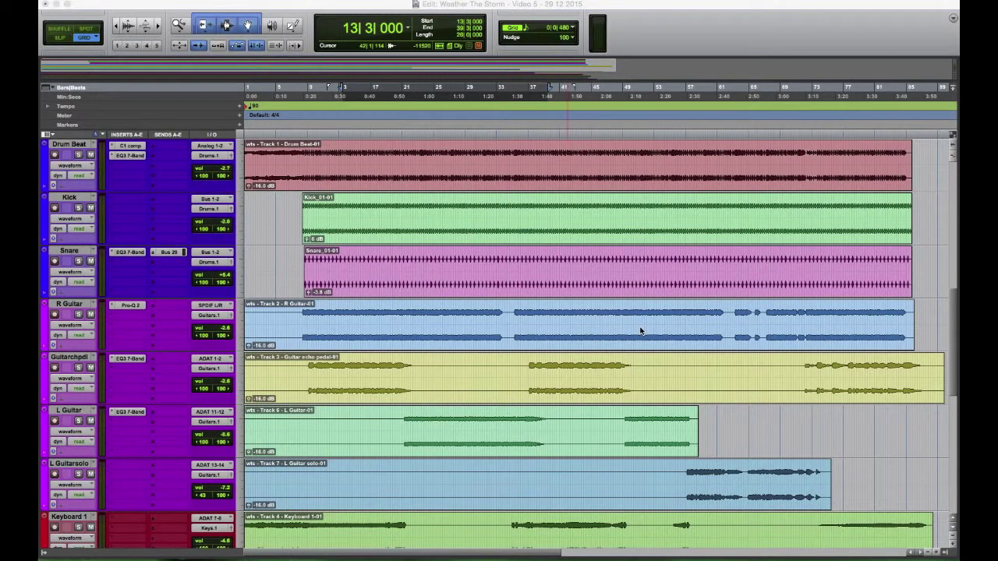
pyautogui.scroll(-1, 640, 326)
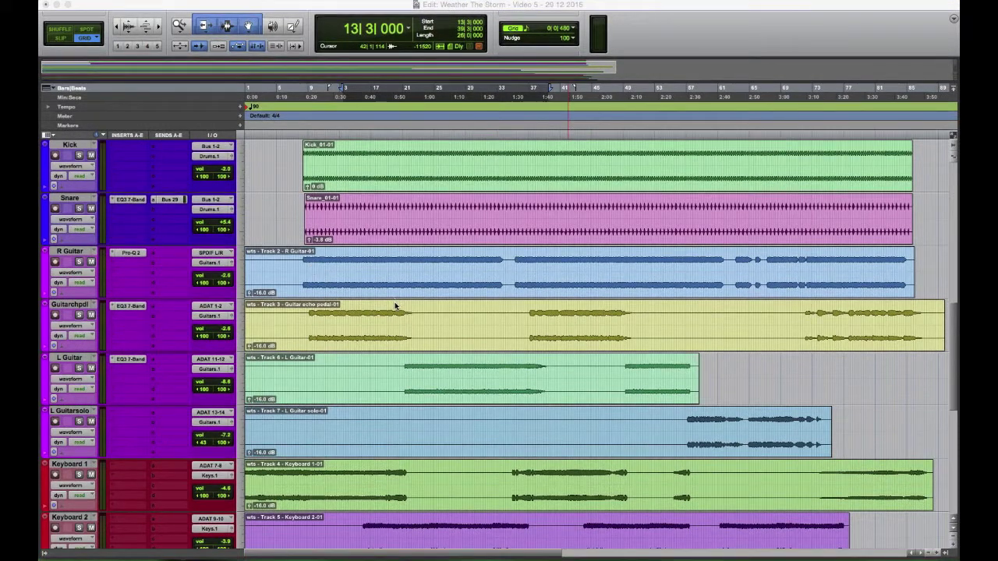
pyautogui.scroll(-1, 394, 302)
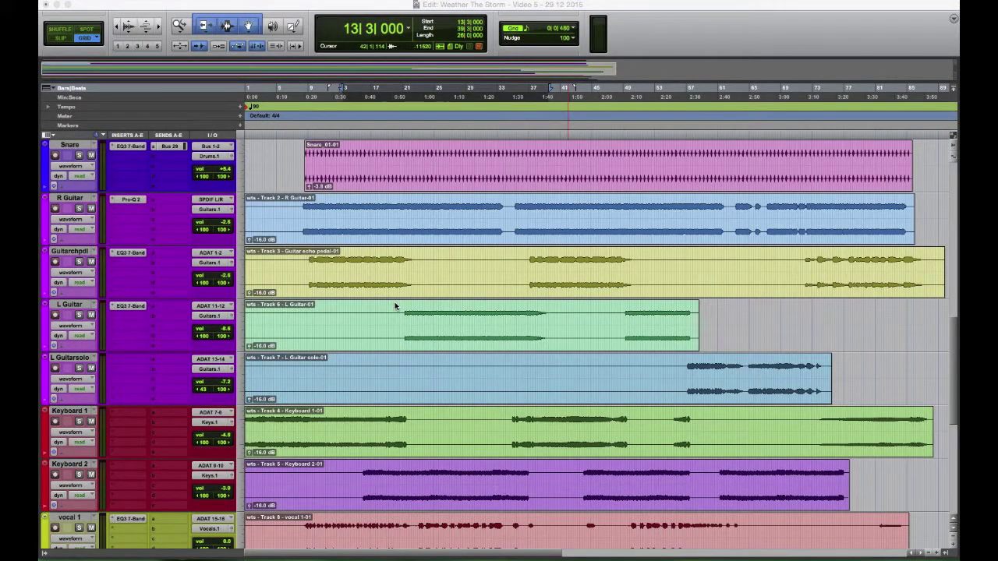
pyautogui.scroll(-2, 394, 307)
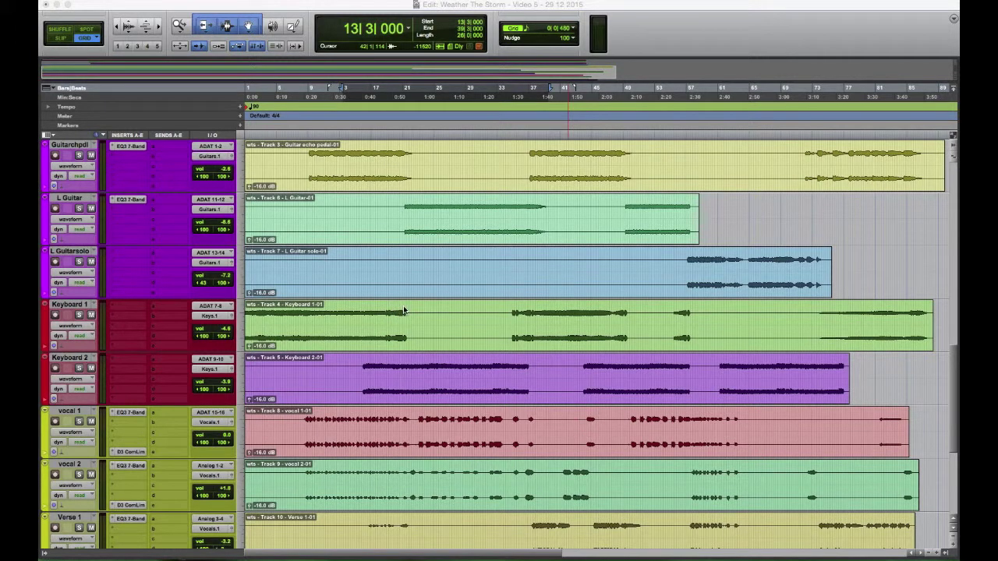
pyautogui.scroll(-2, 403, 308)
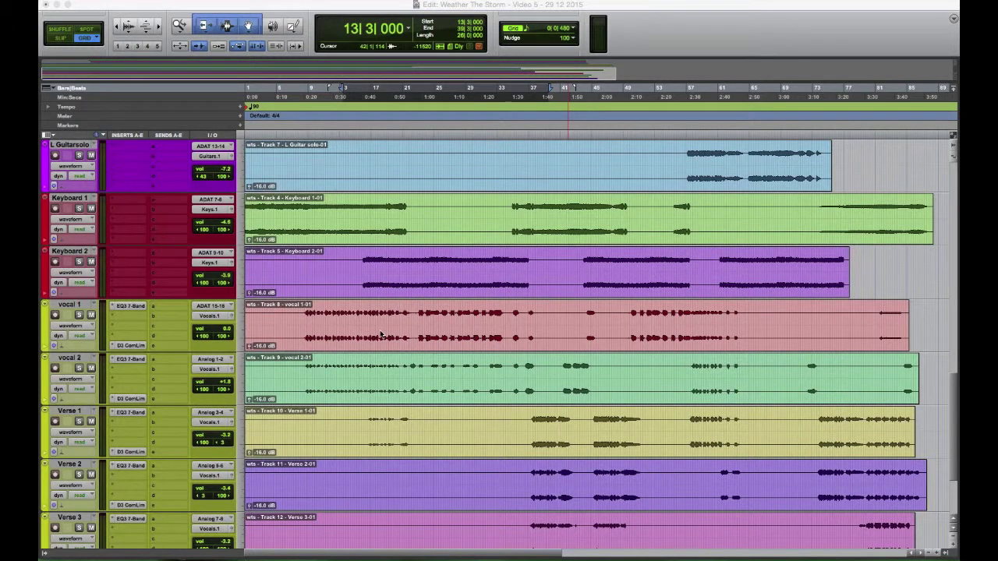
pyautogui.scroll(-1, 366, 333)
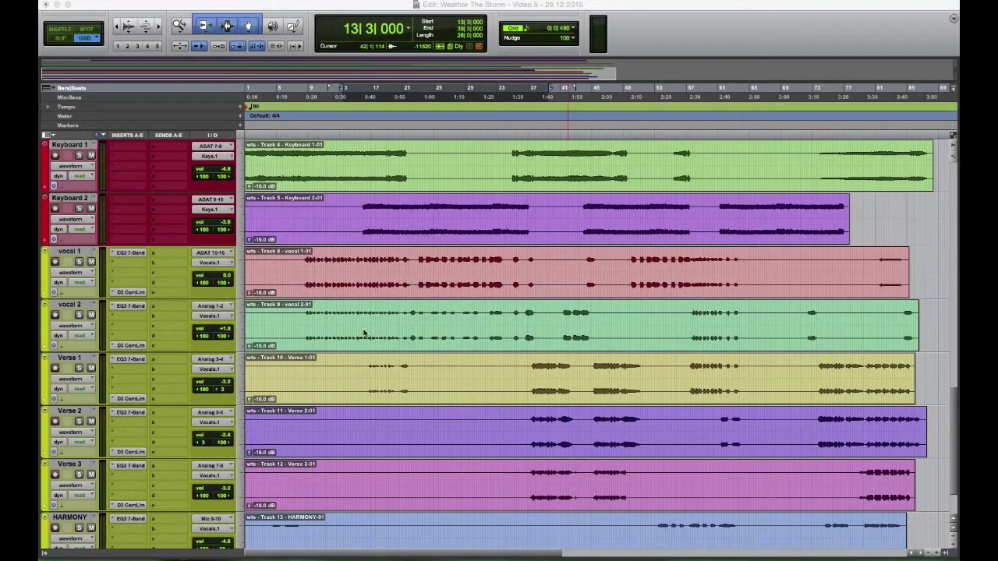
# - Open the compressor on the vocal 1 track and review its settings alongside the vocal, keyboard, guitar, drum and bus tracks
pyautogui.click(134, 293)
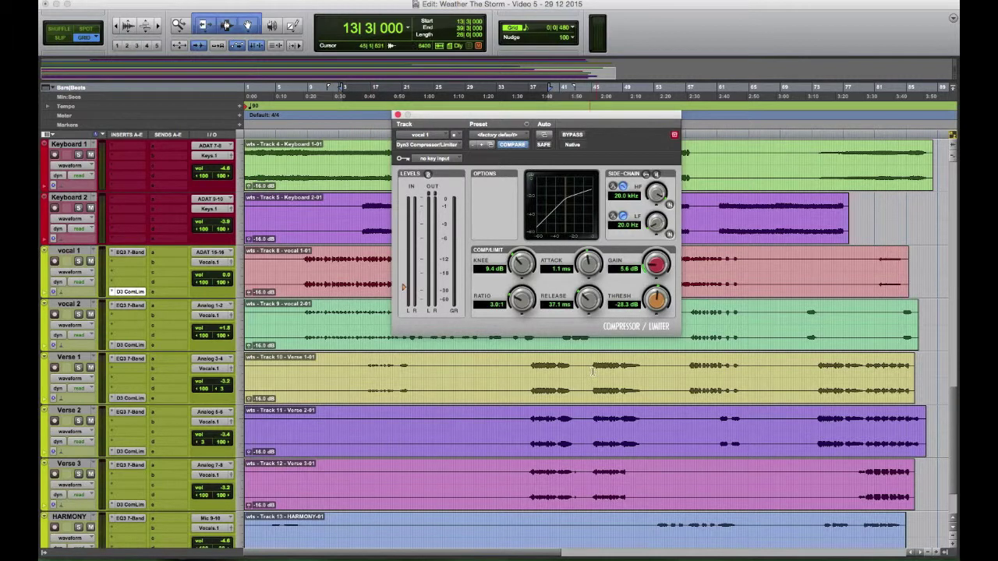
pyautogui.scroll(-3, 572, 396)
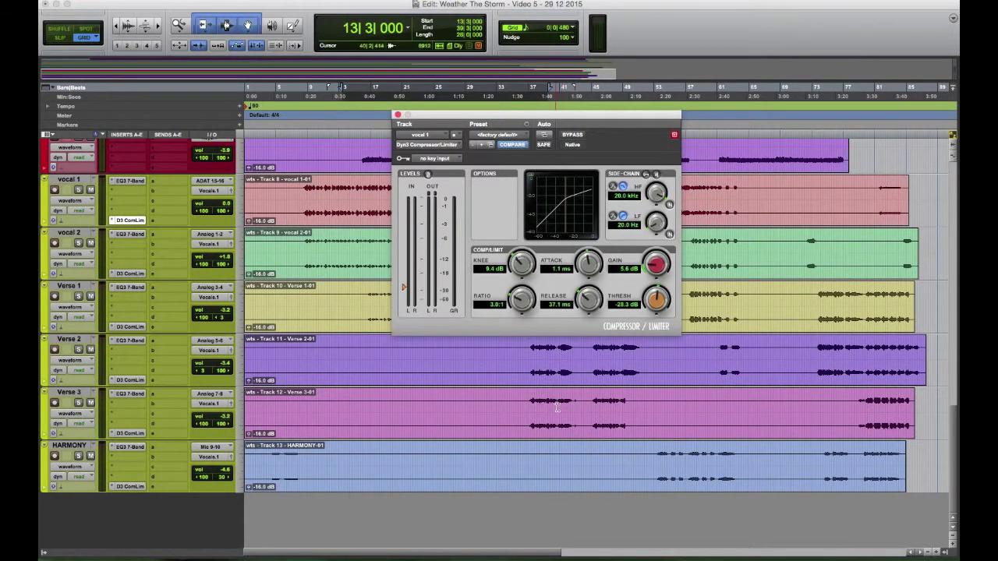
pyautogui.scroll(1, 521, 411)
pyautogui.scroll(4, 520, 411)
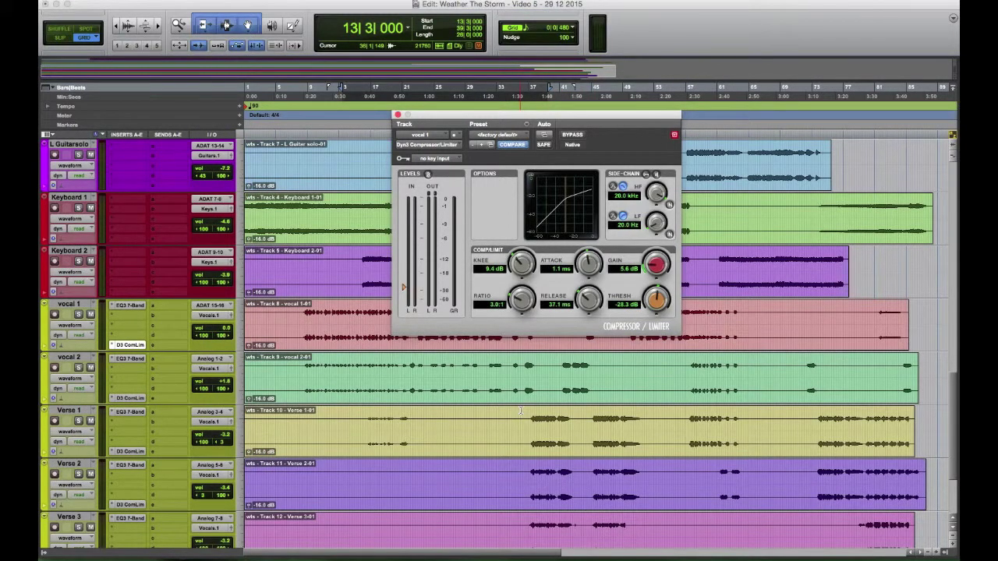
pyautogui.scroll(2, 352, 413)
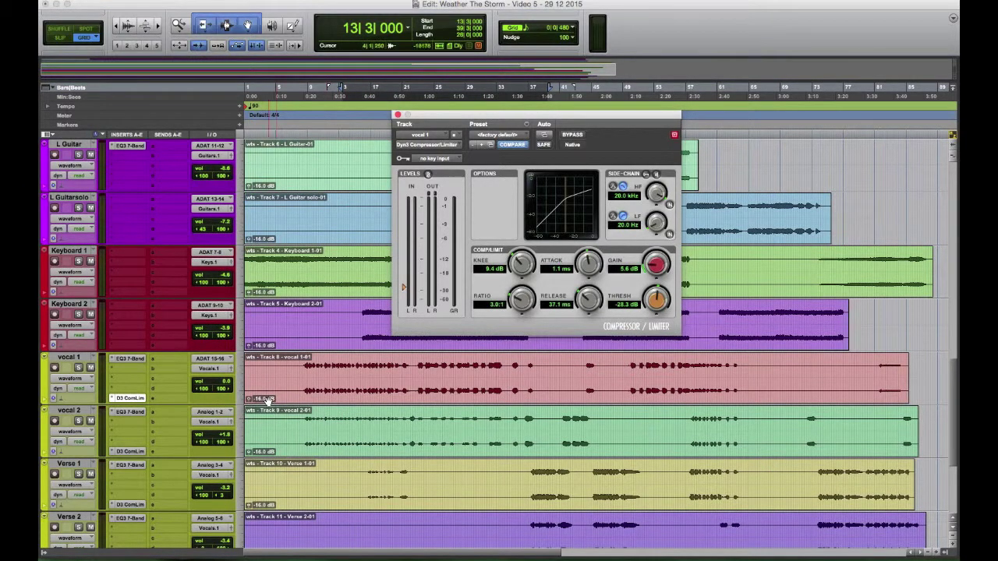
pyautogui.scroll(-1, 286, 409)
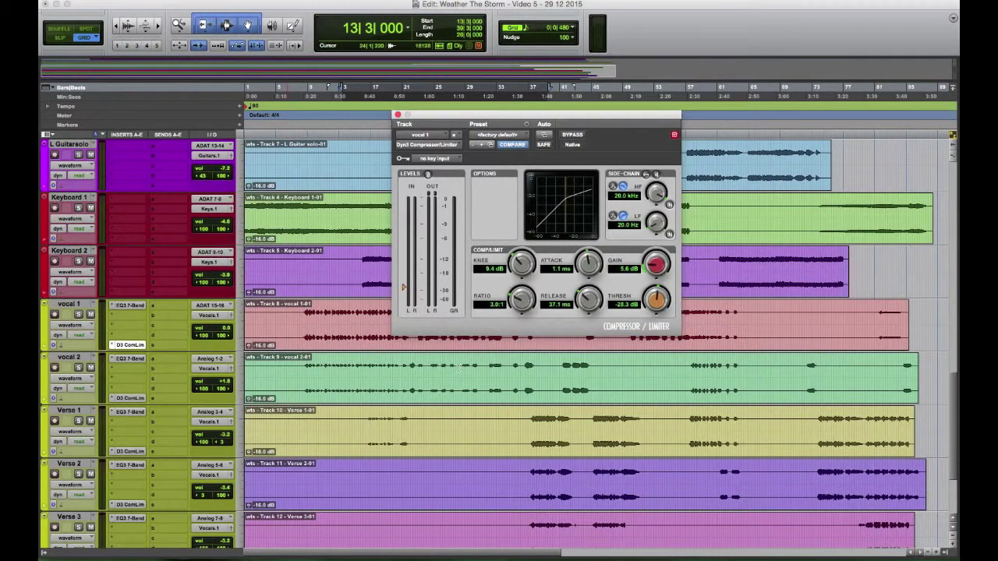
pyautogui.scroll(-1, 585, 443)
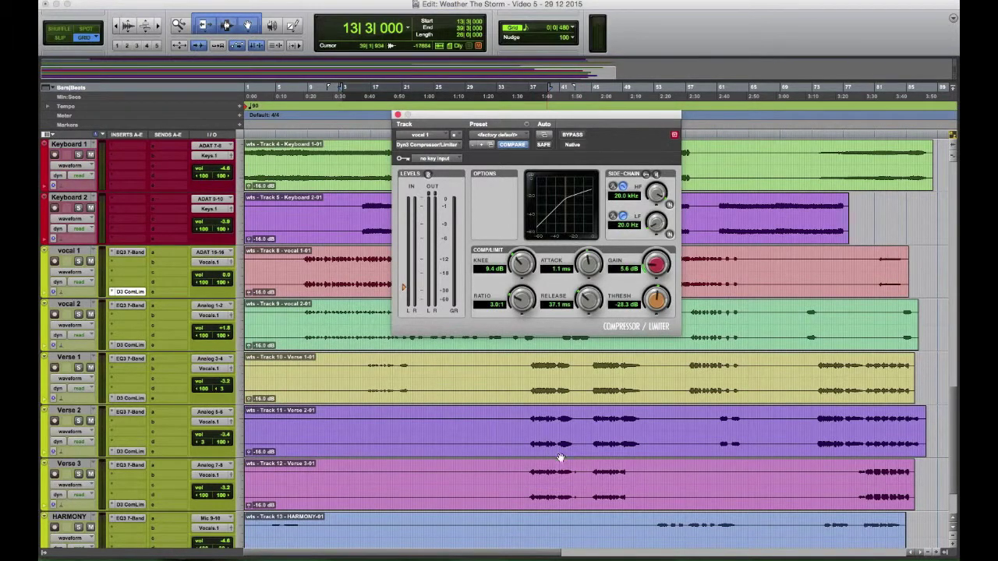
pyautogui.scroll(4, 558, 457)
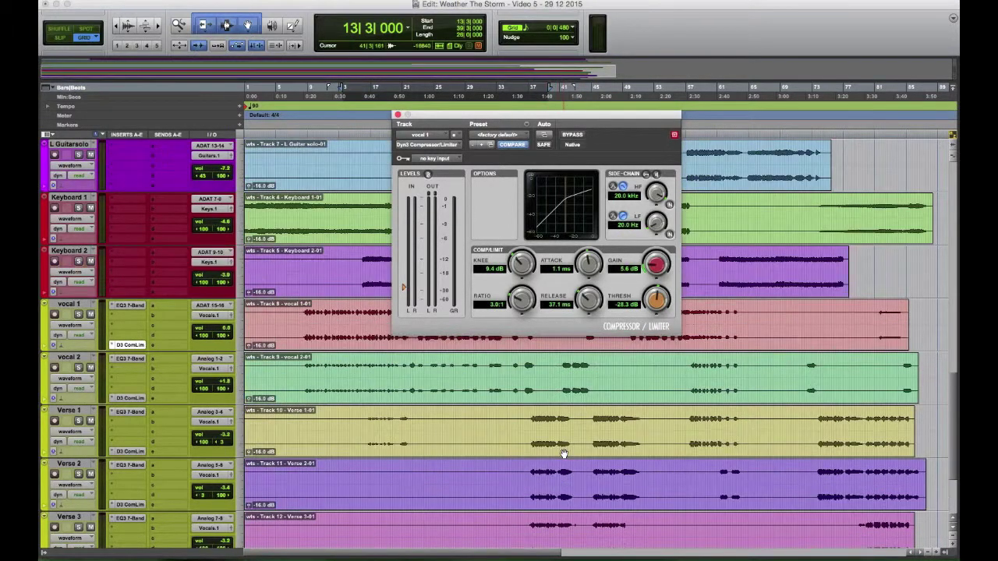
pyautogui.scroll(6, 561, 453)
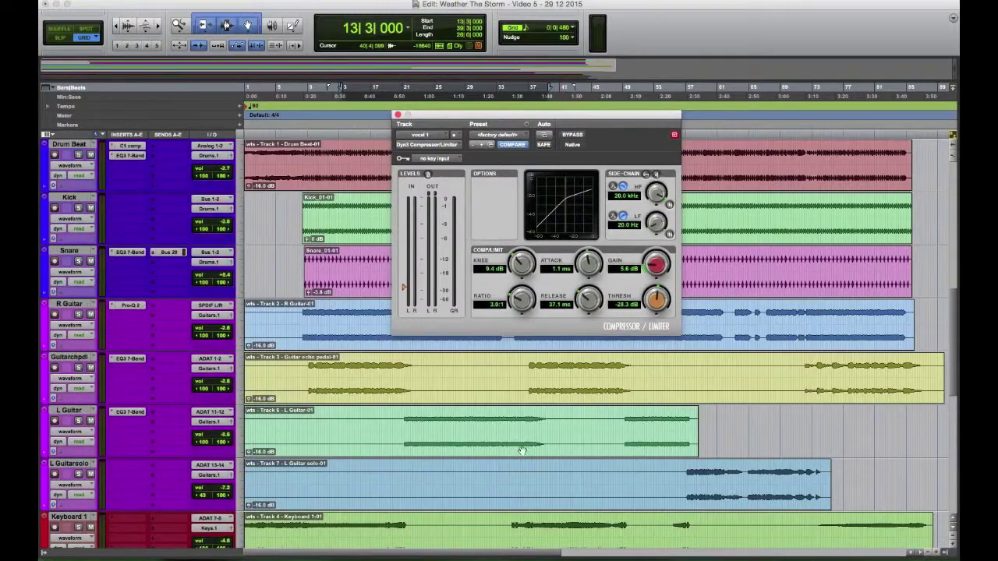
pyautogui.scroll(3, 358, 409)
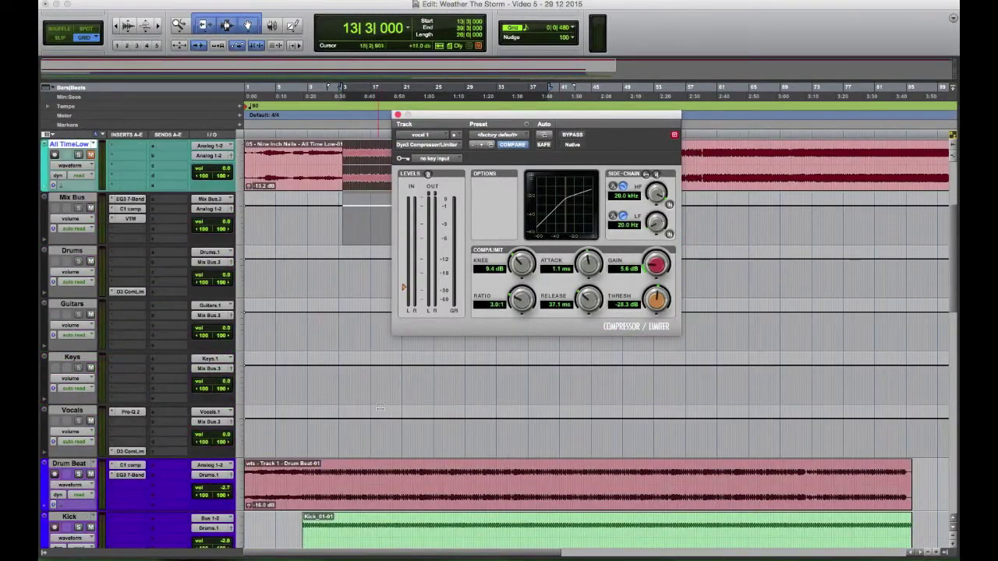
# - Review the compressor settings on the Vocals bus and the Drums bus, and close the plug-in window
pyautogui.click(125, 452)
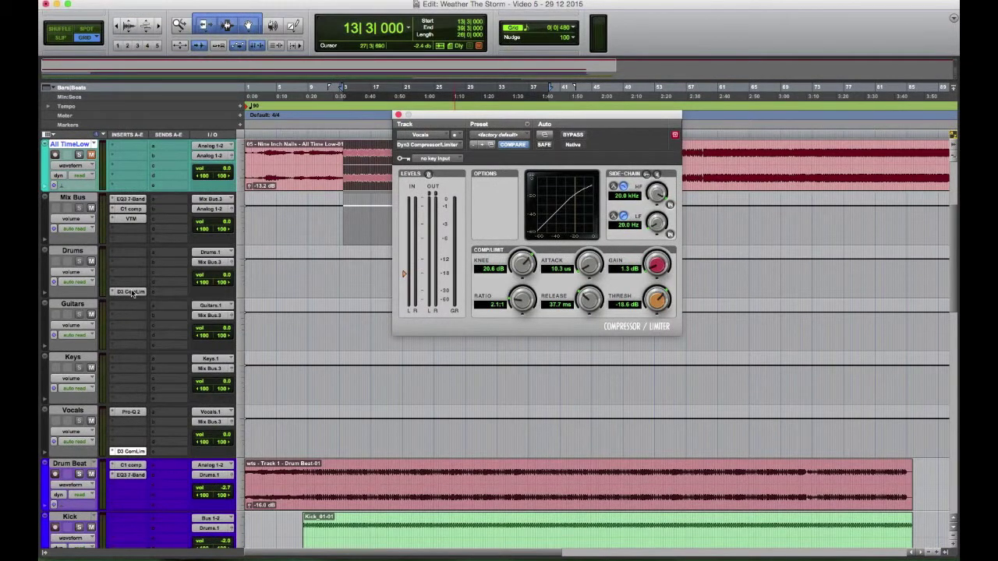
pyautogui.click(130, 292)
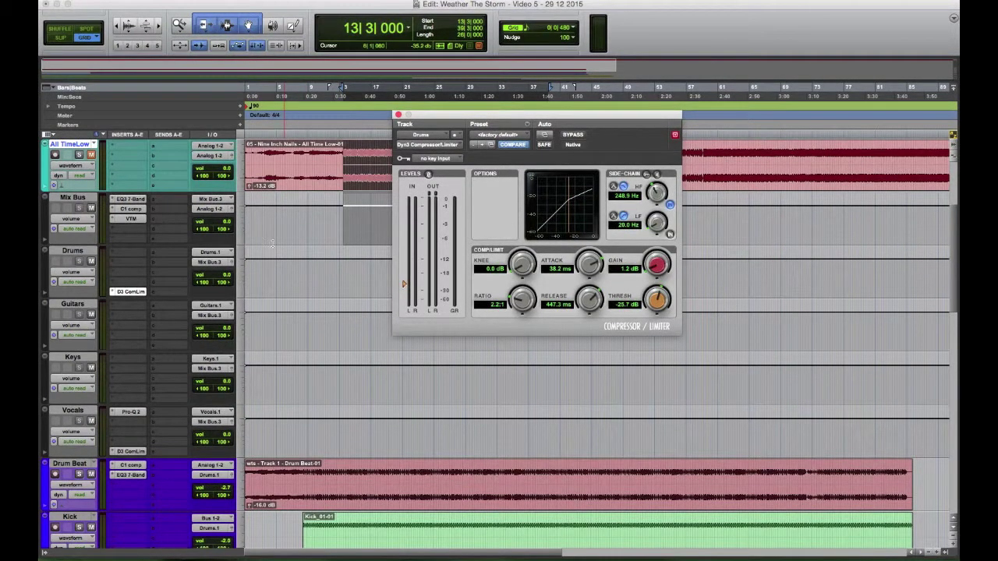
pyautogui.scroll(-2, 421, 501)
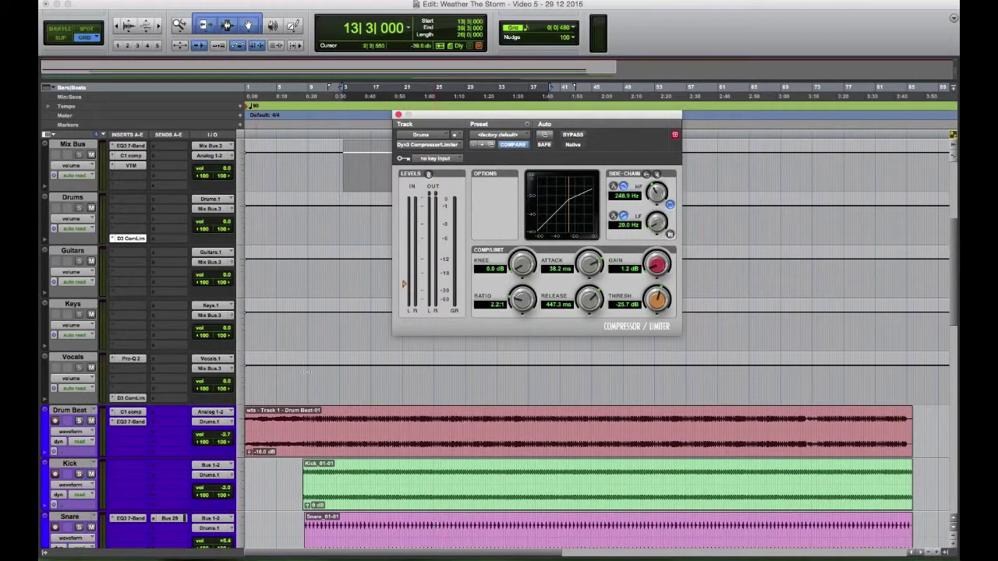
pyautogui.scroll(2, 317, 378)
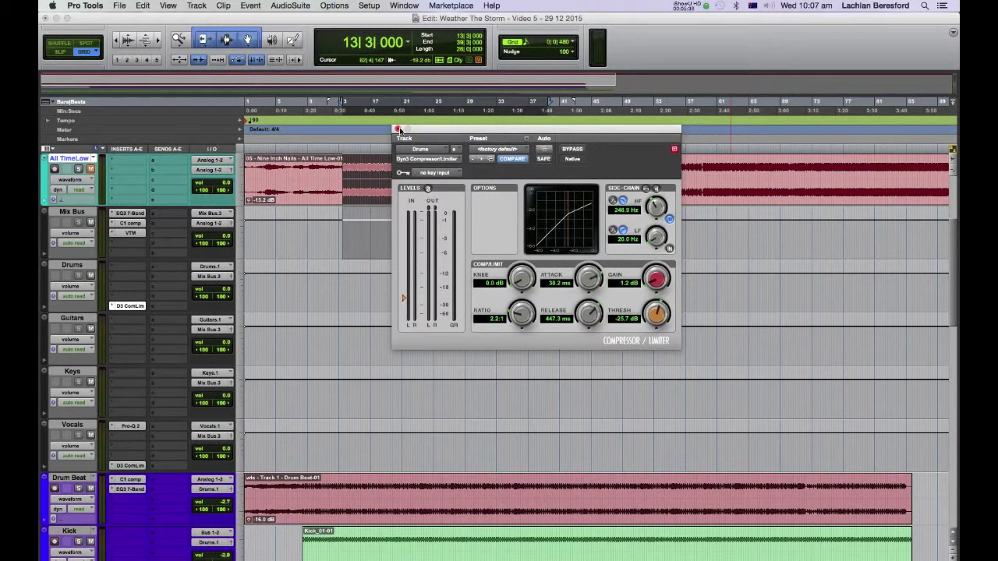
pyautogui.click(398, 129)
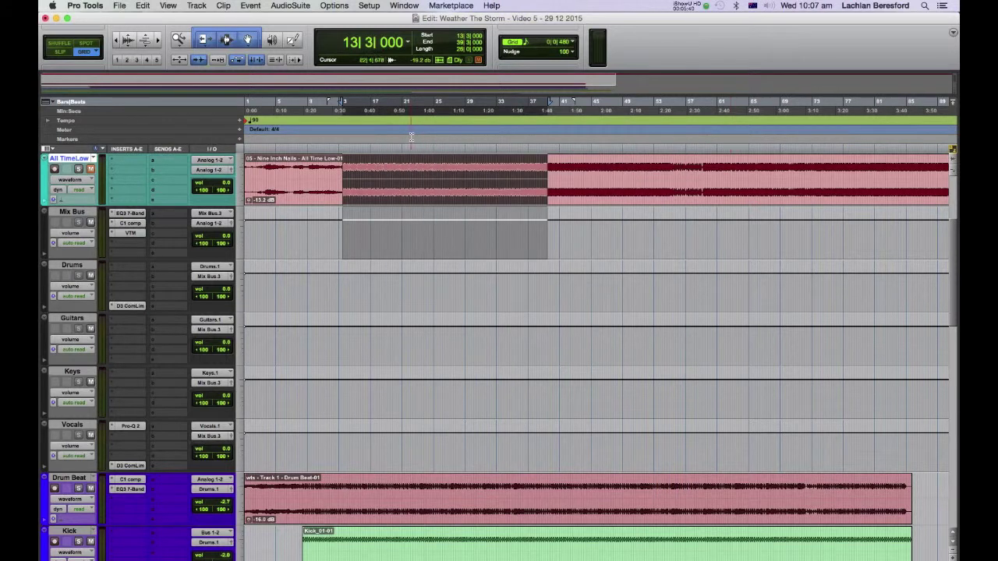